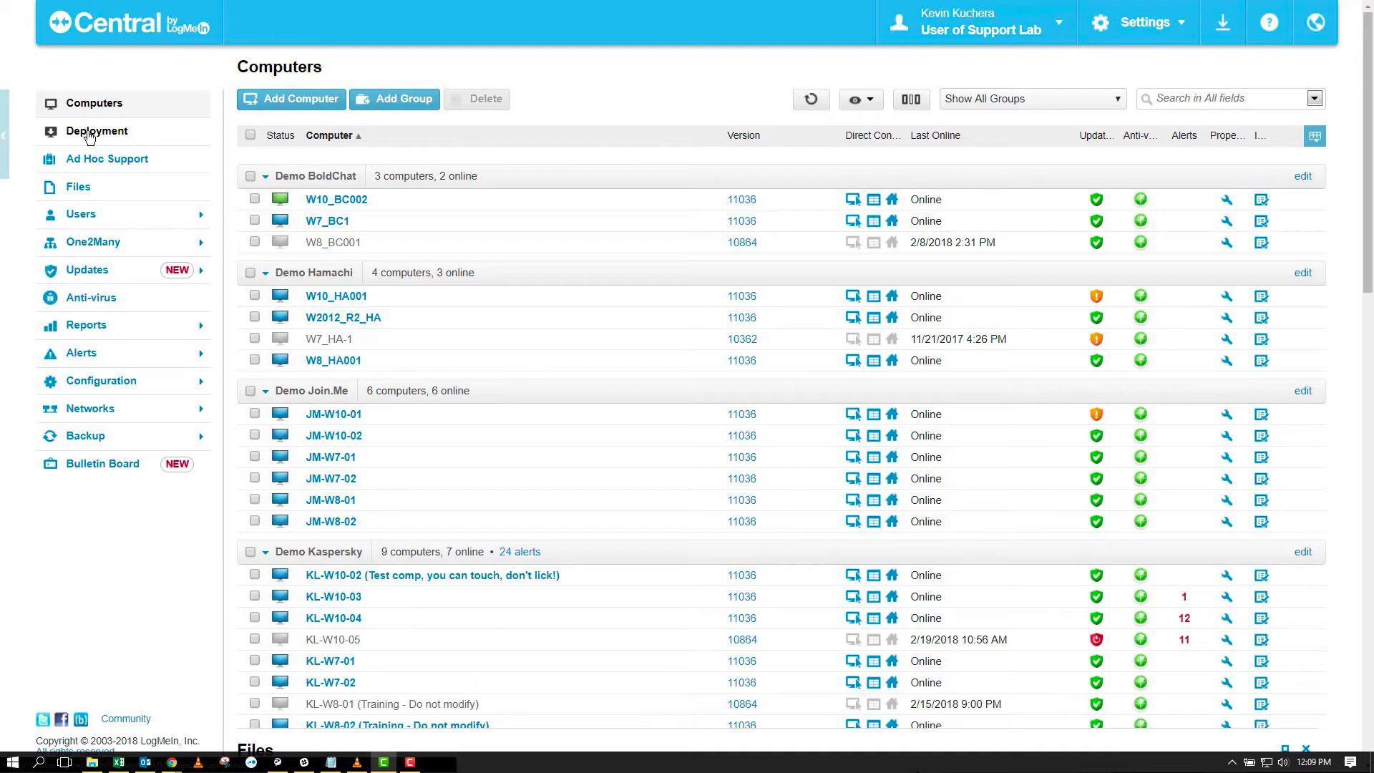
Open Deployment, add a new installation package, and delete its default description text
{"action": "left_click", "coordinate": [89, 137]}
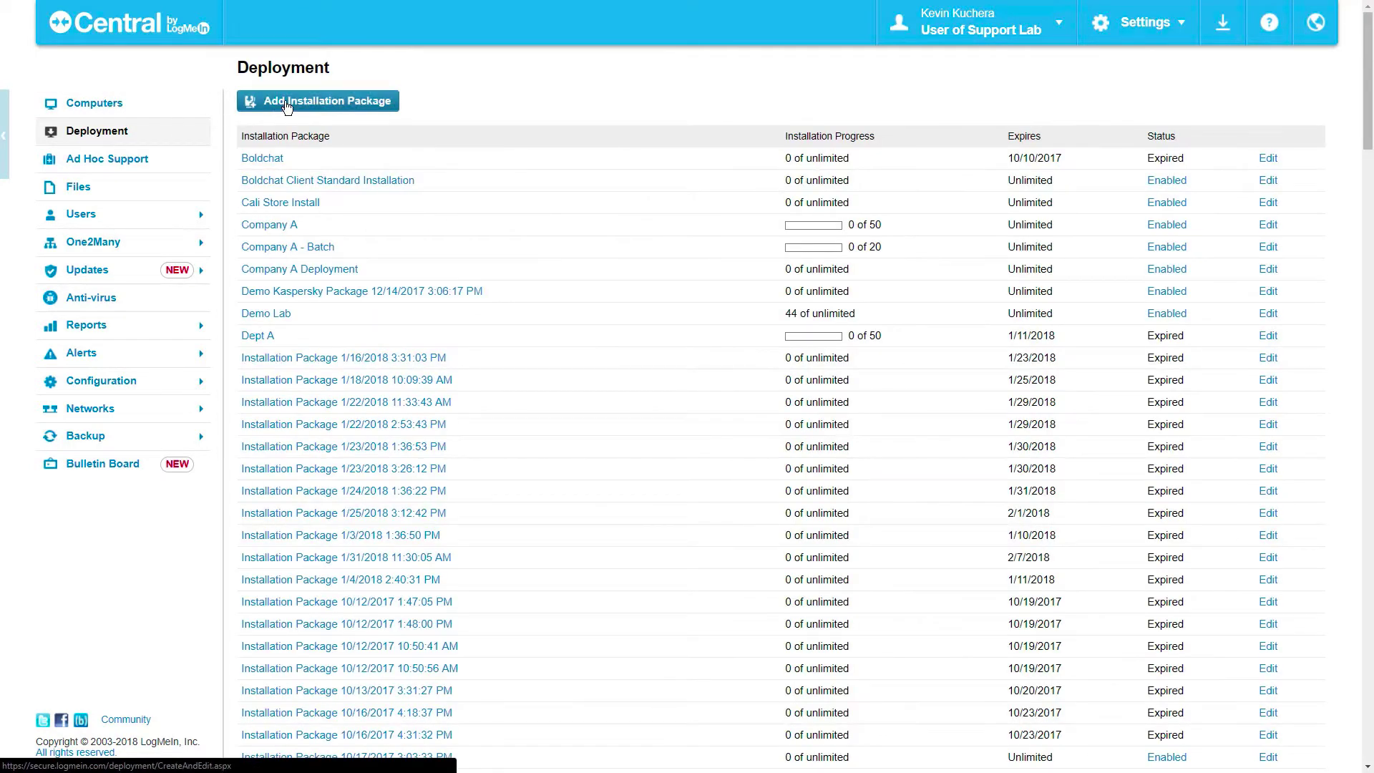
{"action": "left_click", "coordinate": [286, 106]}
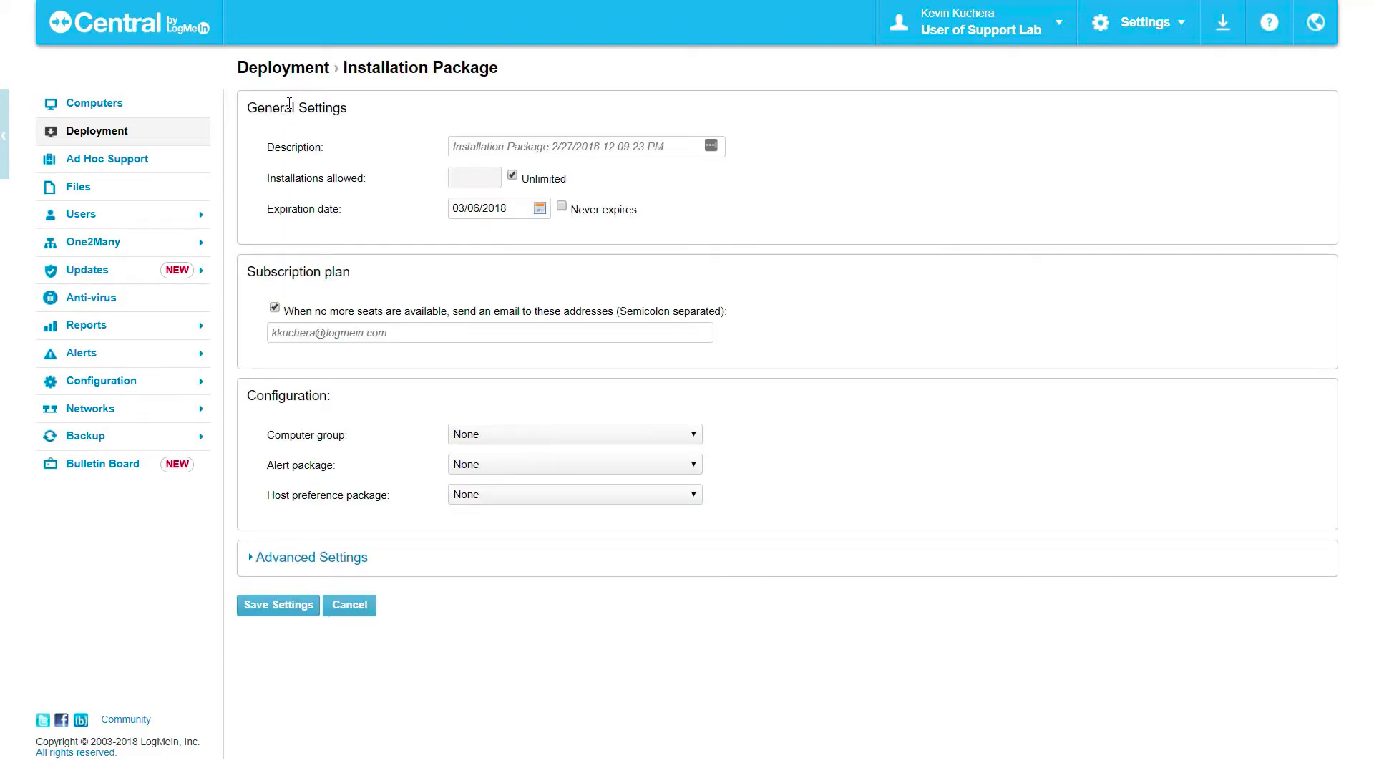
{"action": "left_click", "coordinate": [456, 147]}
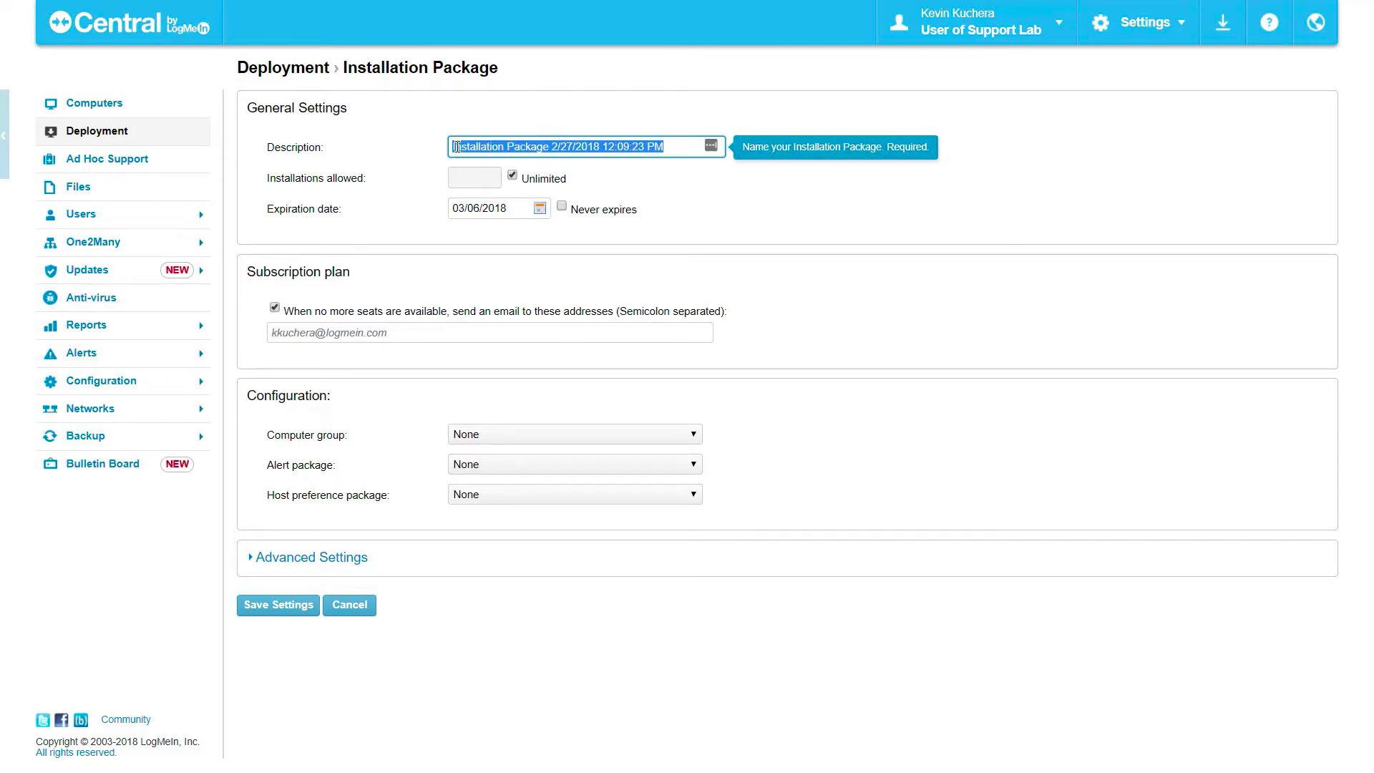
{"action": "key", "text": "BackSpace"}
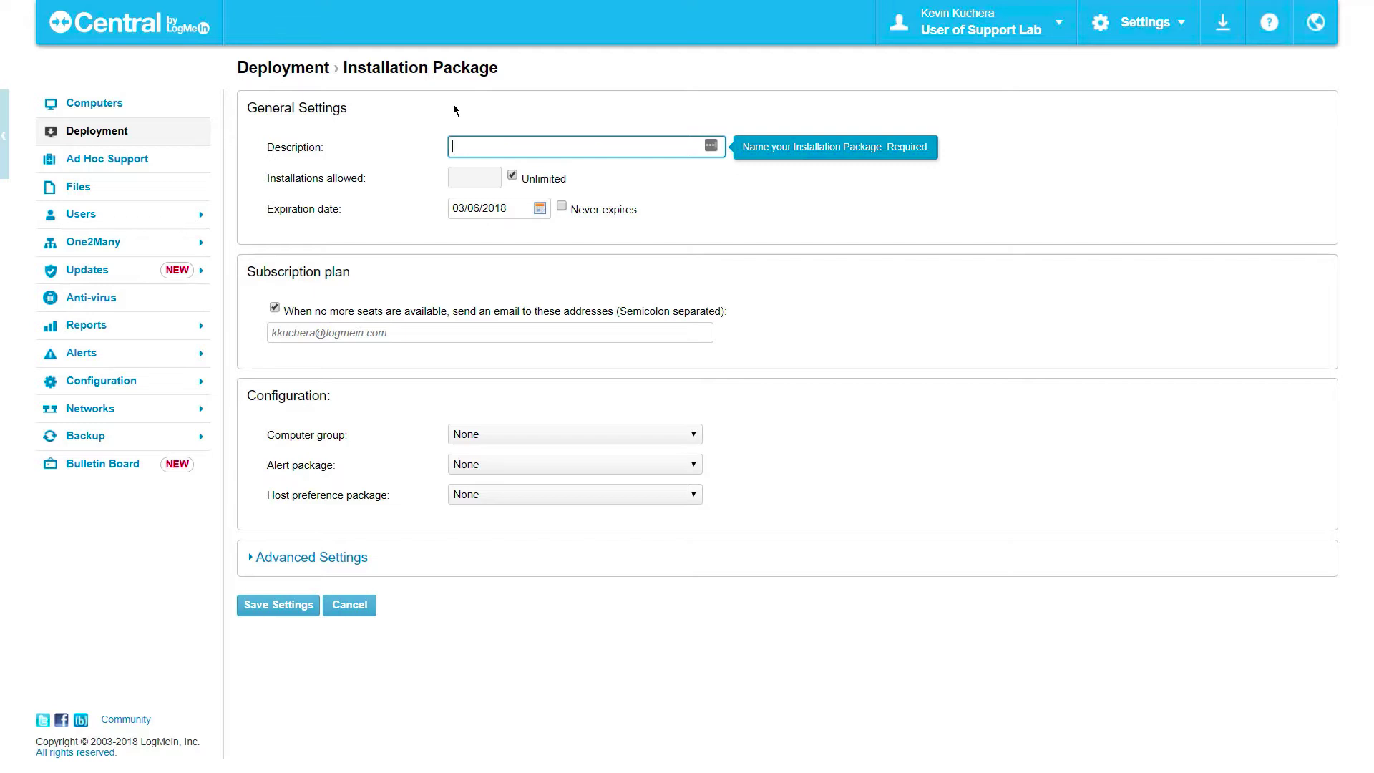
Name the package 'VM Install for Tech Testbed' and limit it to 50 installations
{"action": "type", "text": "VM Install for Tech Testbed"}
{"action": "left_click", "coordinate": [512, 176]}
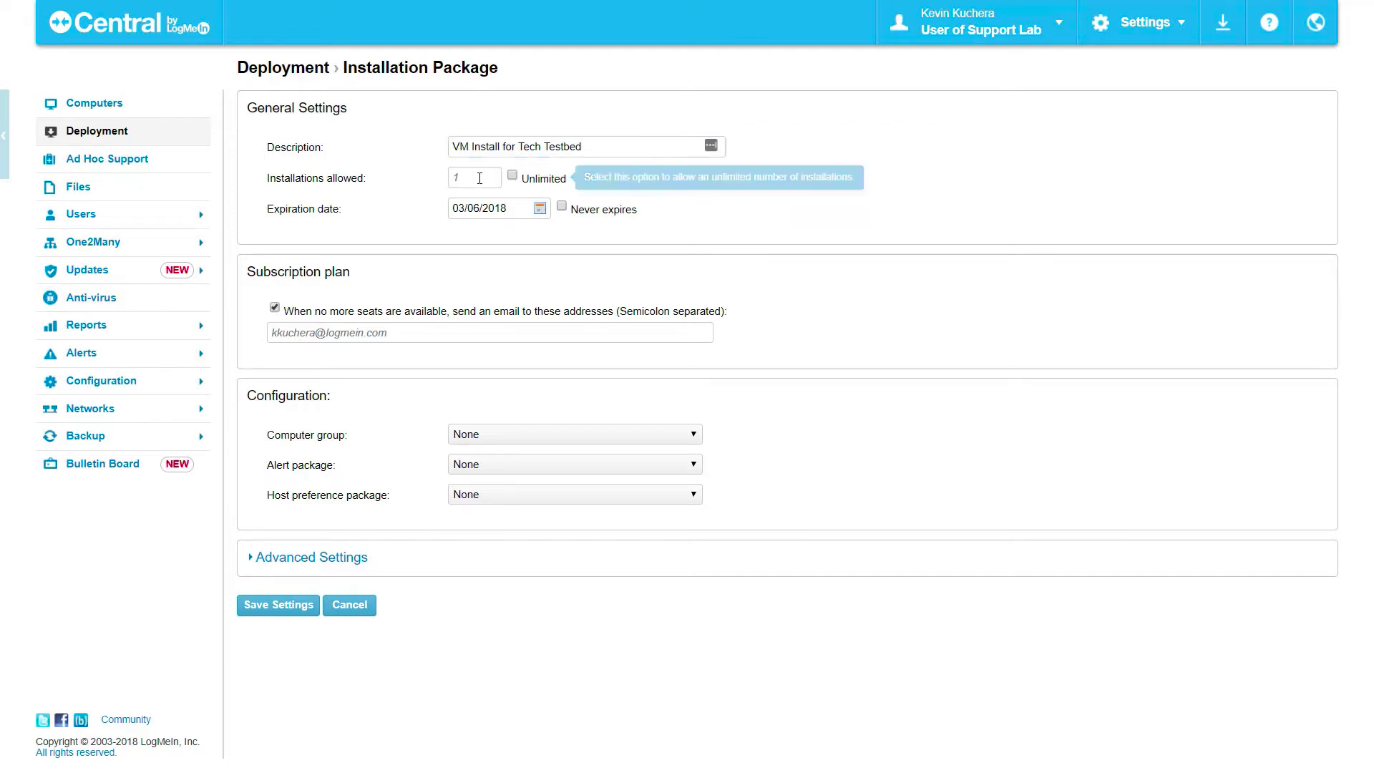
{"action": "type", "text": "50"}
{"action": "left_click", "coordinate": [419, 188]}
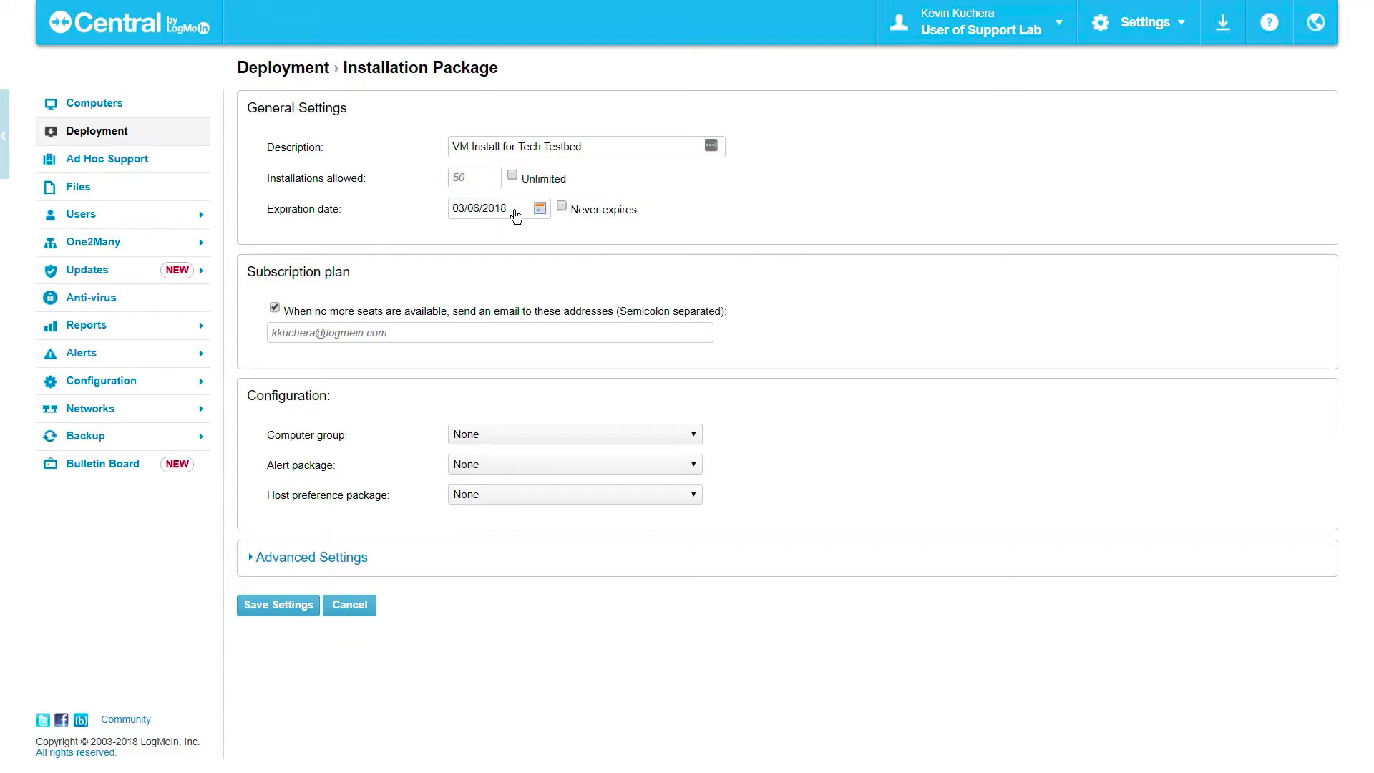
Set the package expiration date to December 31, 2018 using the calendar
{"action": "left_click", "coordinate": [539, 208]}
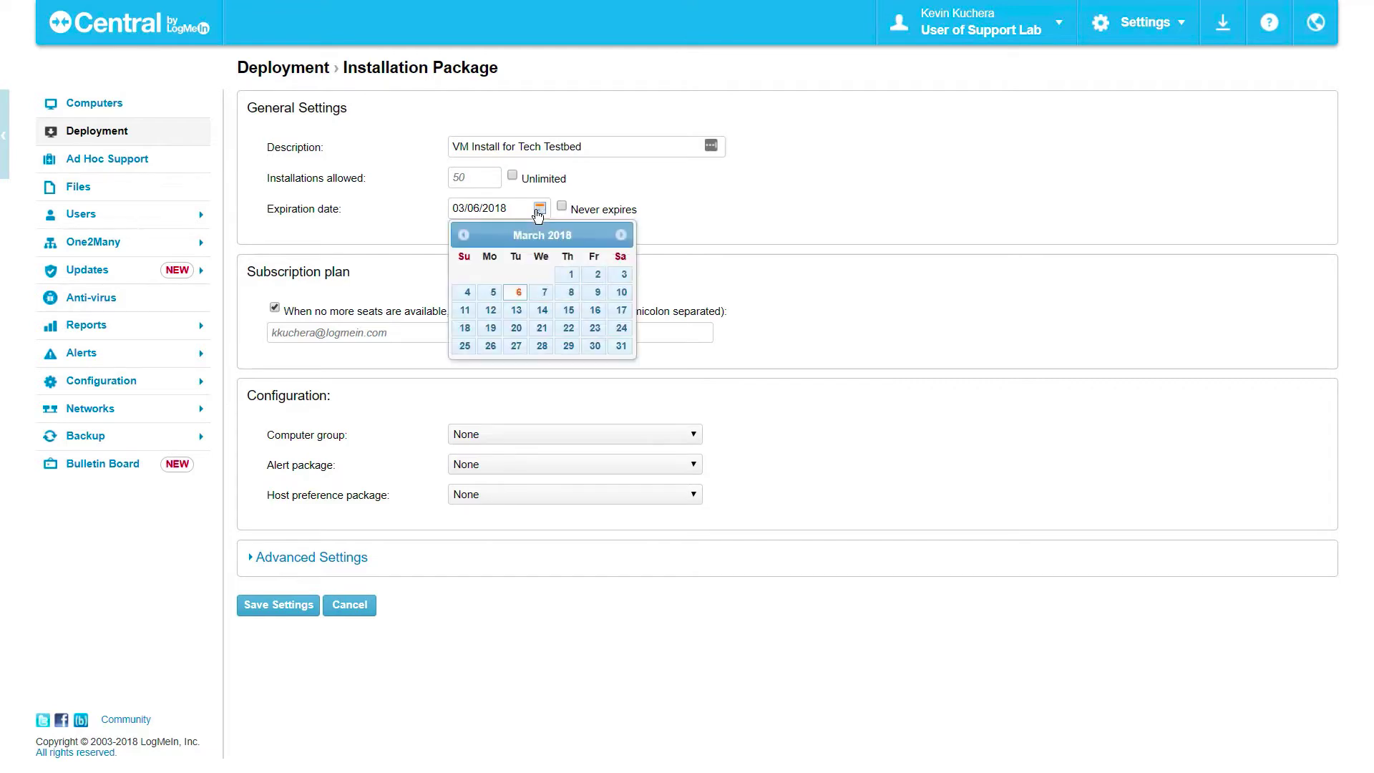
{"action": "left_click", "coordinate": [621, 236]}
{"action": "left_click", "coordinate": [620, 236]}
{"action": "left_click", "coordinate": [620, 236]}
{"action": "left_click", "coordinate": [621, 235]}
{"action": "left_click", "coordinate": [621, 236]}
{"action": "left_click", "coordinate": [621, 235]}
{"action": "left_click", "coordinate": [620, 235]}
{"action": "left_click", "coordinate": [621, 236]}
{"action": "left_click", "coordinate": [620, 235]}
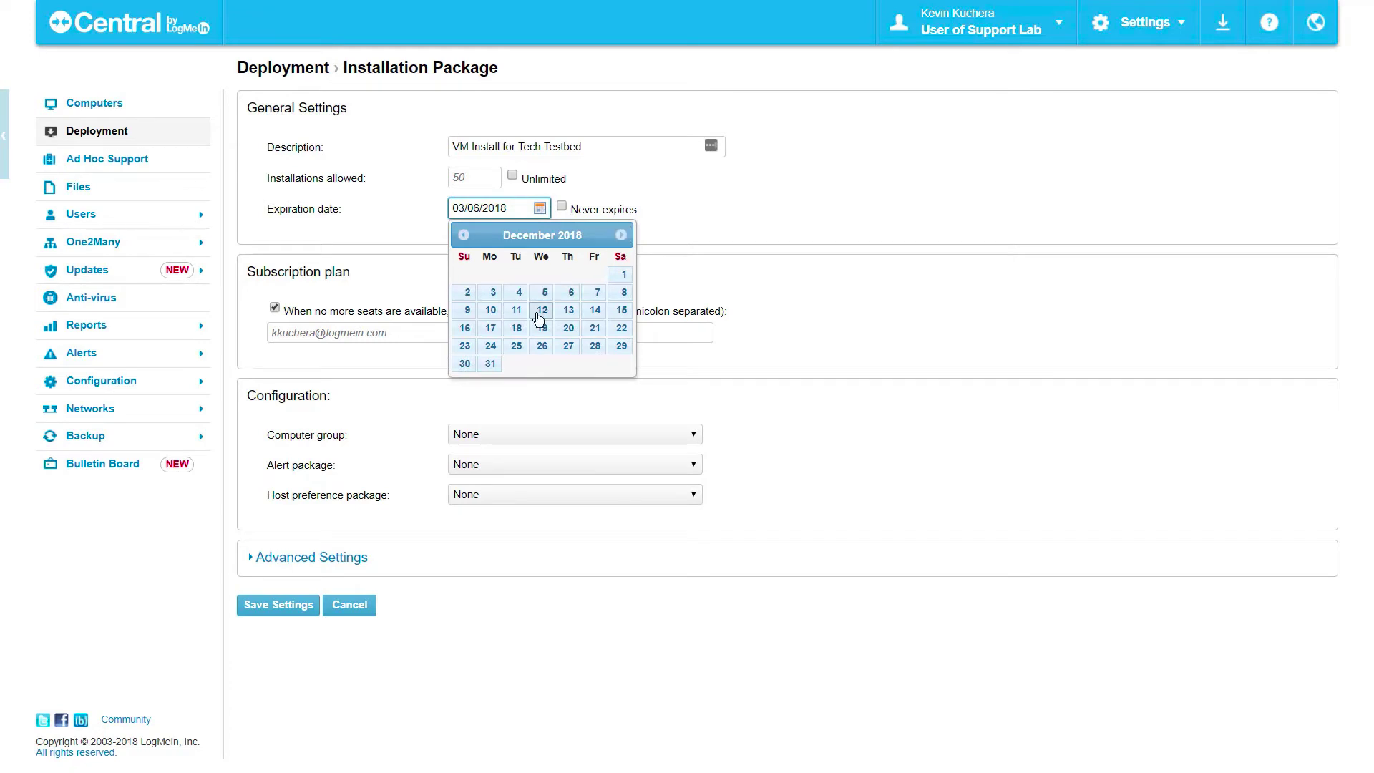
{"action": "left_click", "coordinate": [490, 363]}
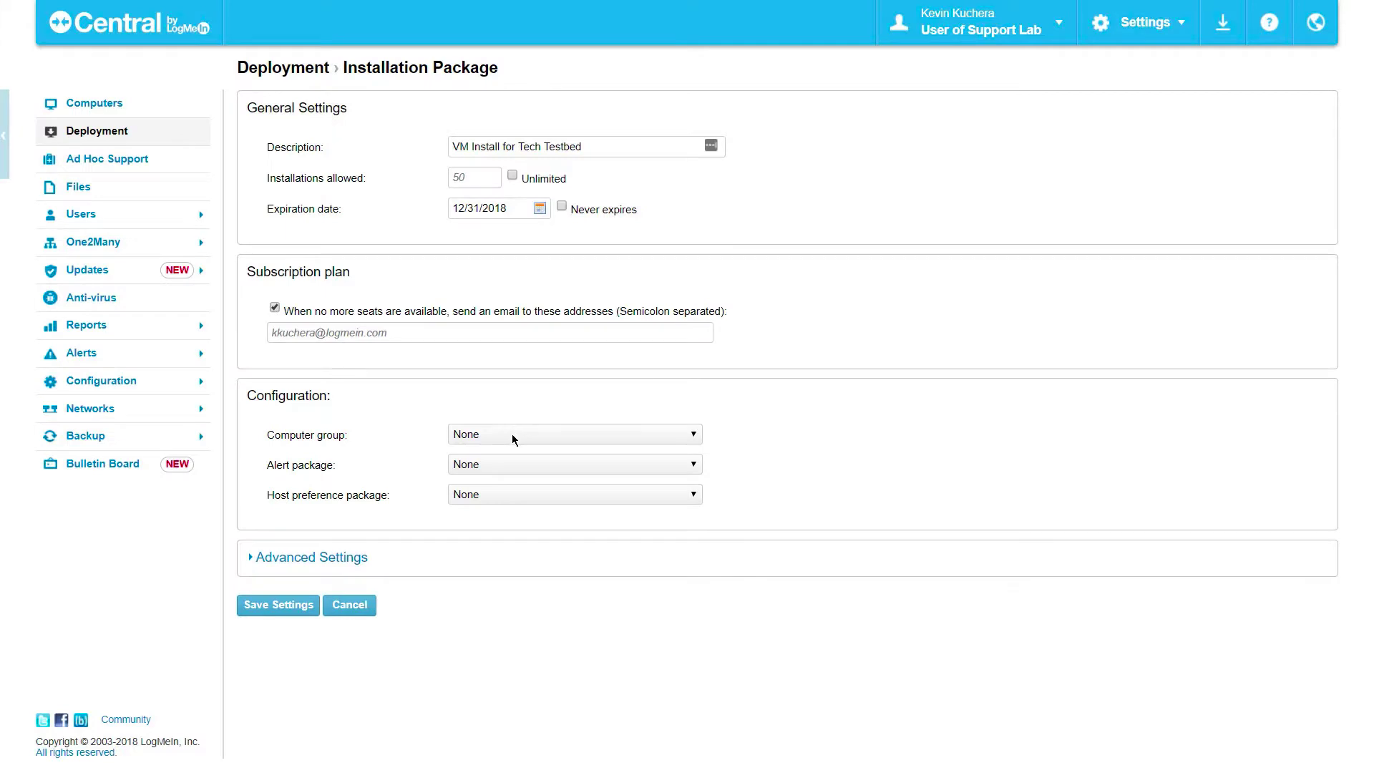
Assign the package to the Technology Testbed computer group and expand Advanced Settings
{"action": "left_click", "coordinate": [513, 434]}
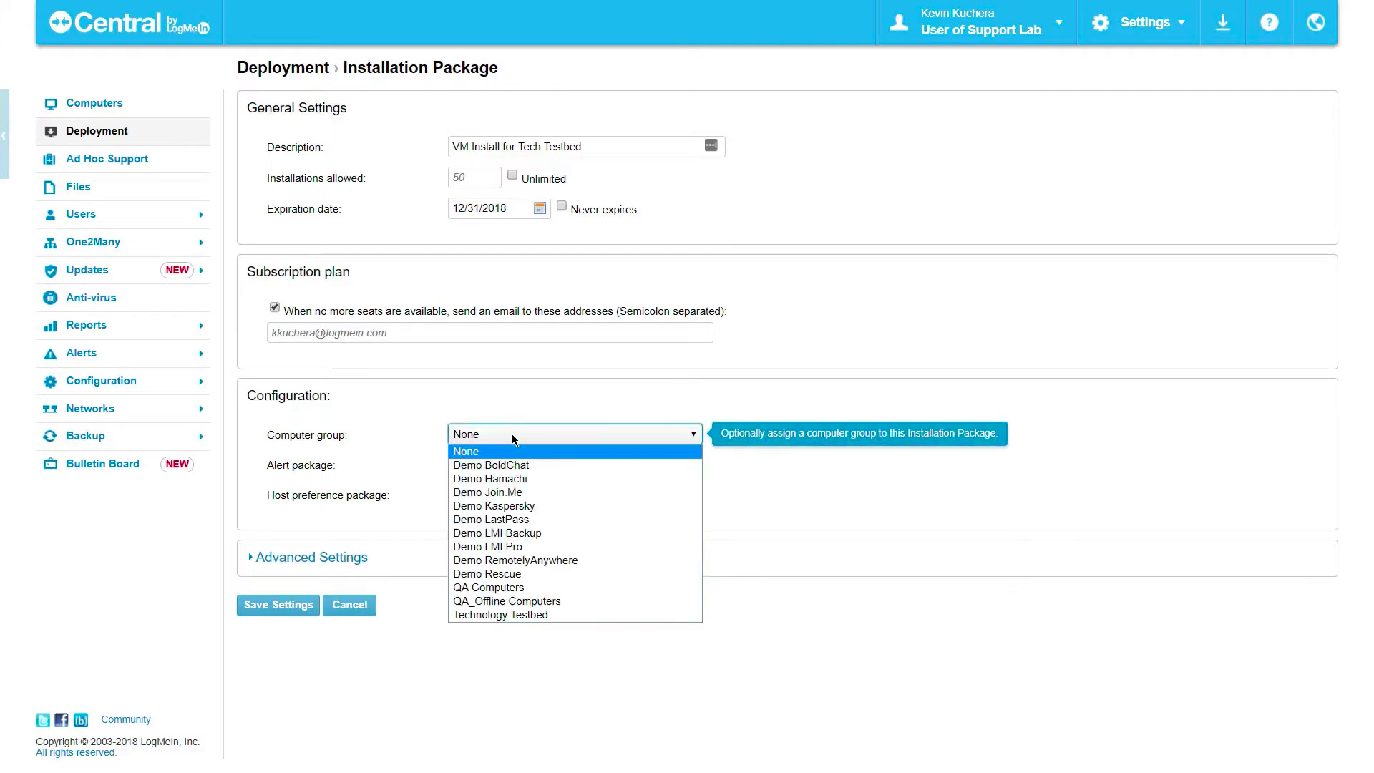
{"action": "left_click", "coordinate": [501, 613]}
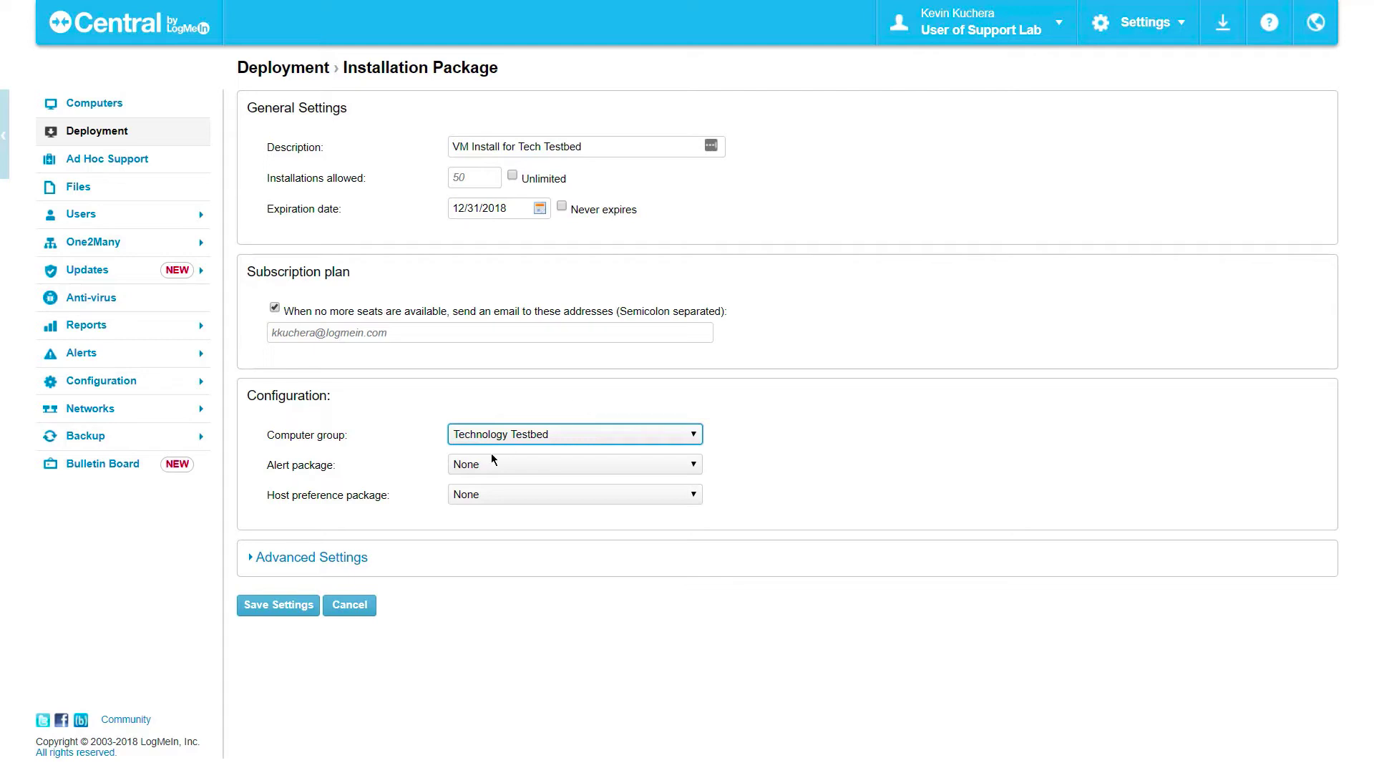
{"action": "left_click", "coordinate": [347, 557]}
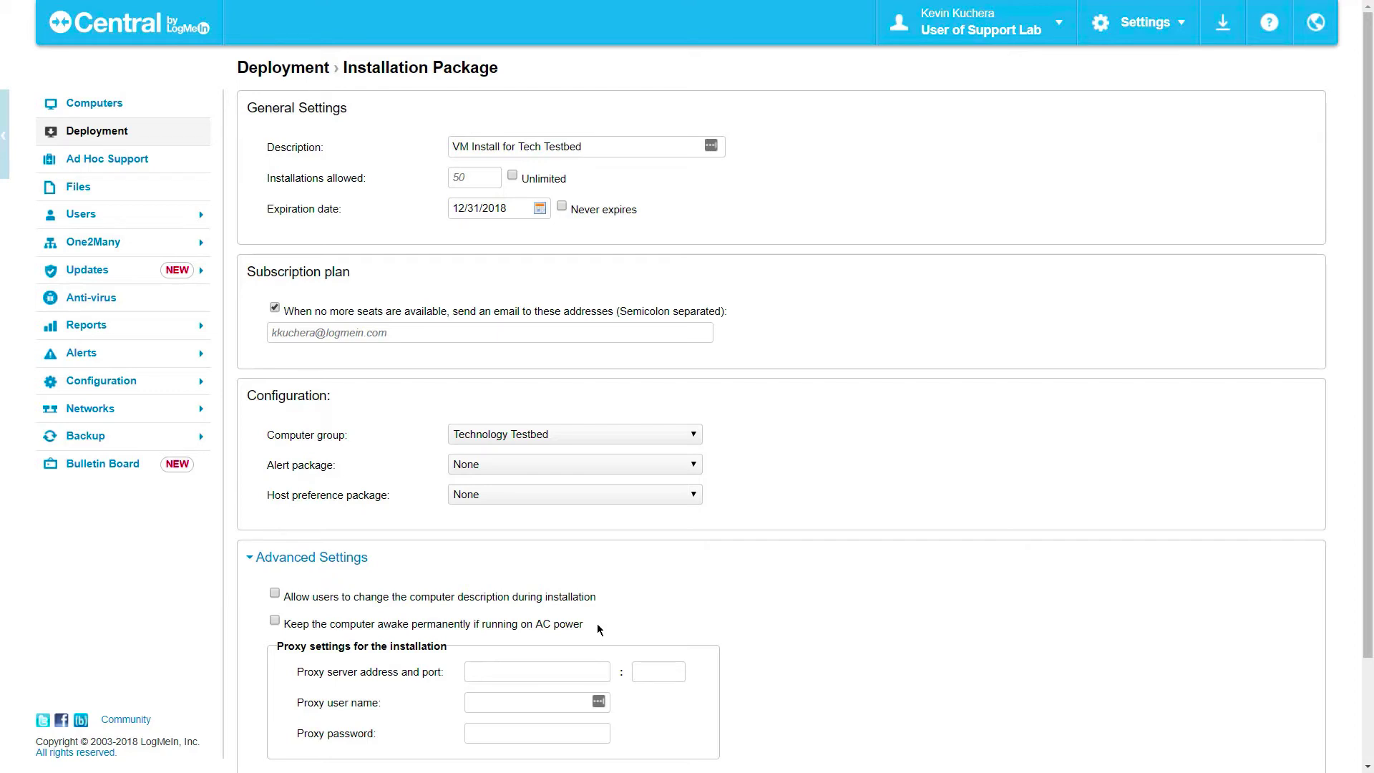
Enable 'Keep the computer awake permanently if running on AC power' and save the package settings
{"action": "left_click", "coordinate": [275, 622]}
{"action": "scroll", "coordinate": [651, 622], "scroll_direction": "down", "scroll_amount": 3}
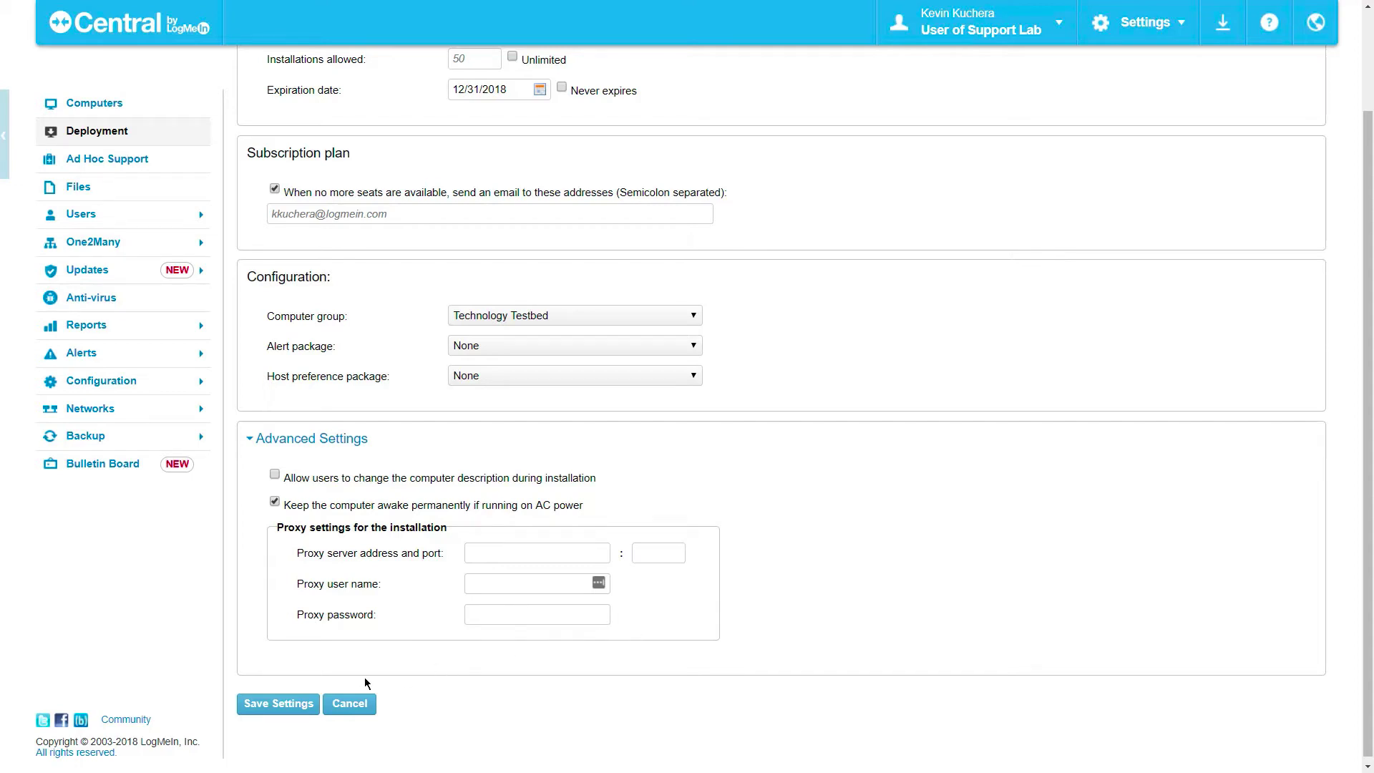
{"action": "left_click", "coordinate": [272, 709]}
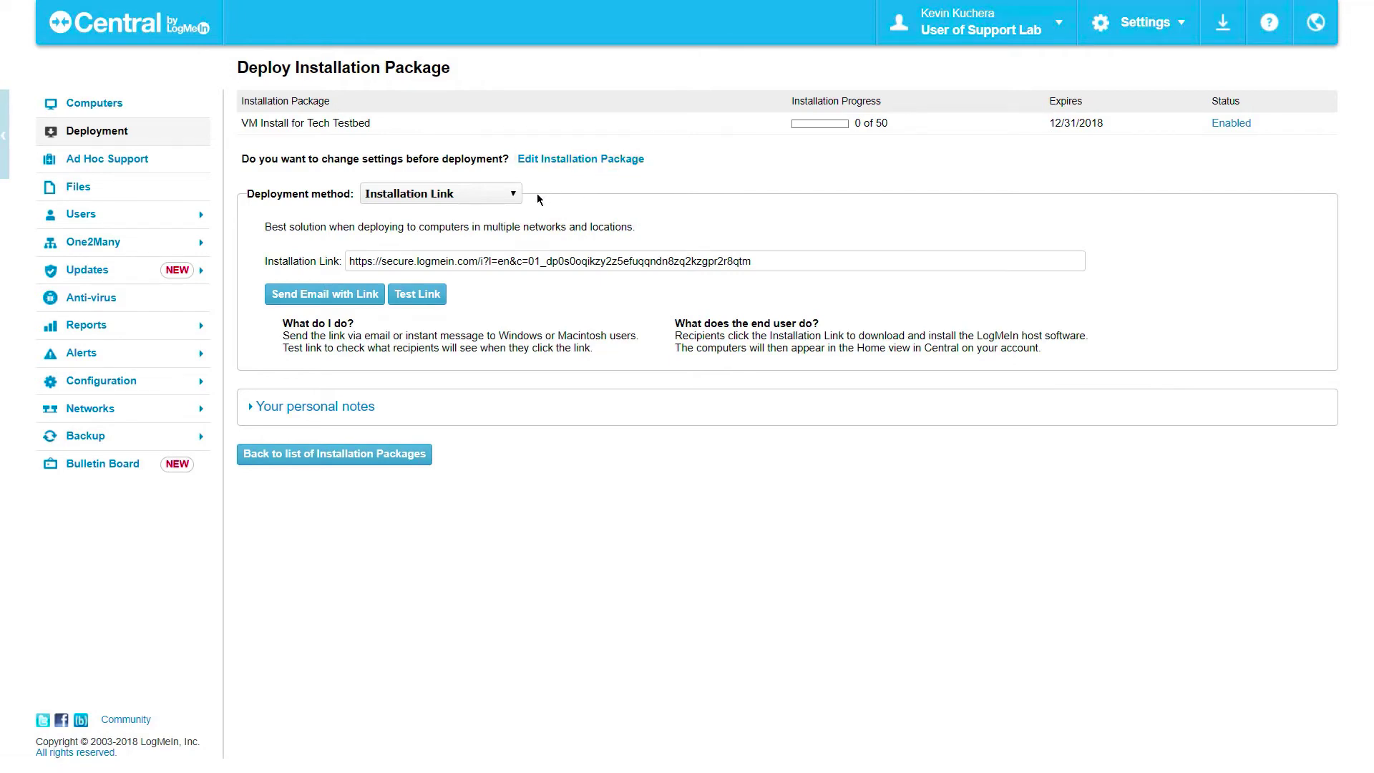
Keep Installation Link as the deployment method and select the full installation link URL
{"action": "left_click", "coordinate": [514, 198]}
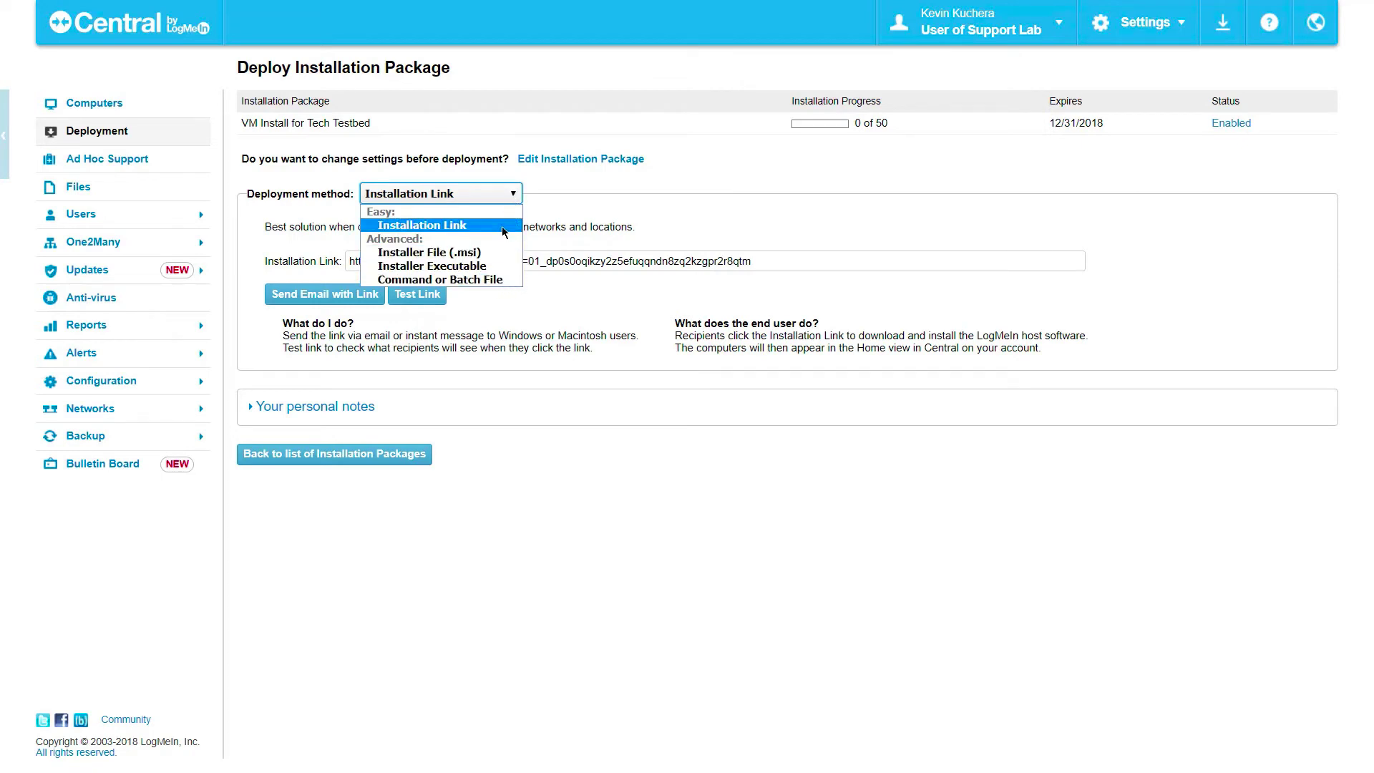
{"action": "left_click", "coordinate": [501, 226]}
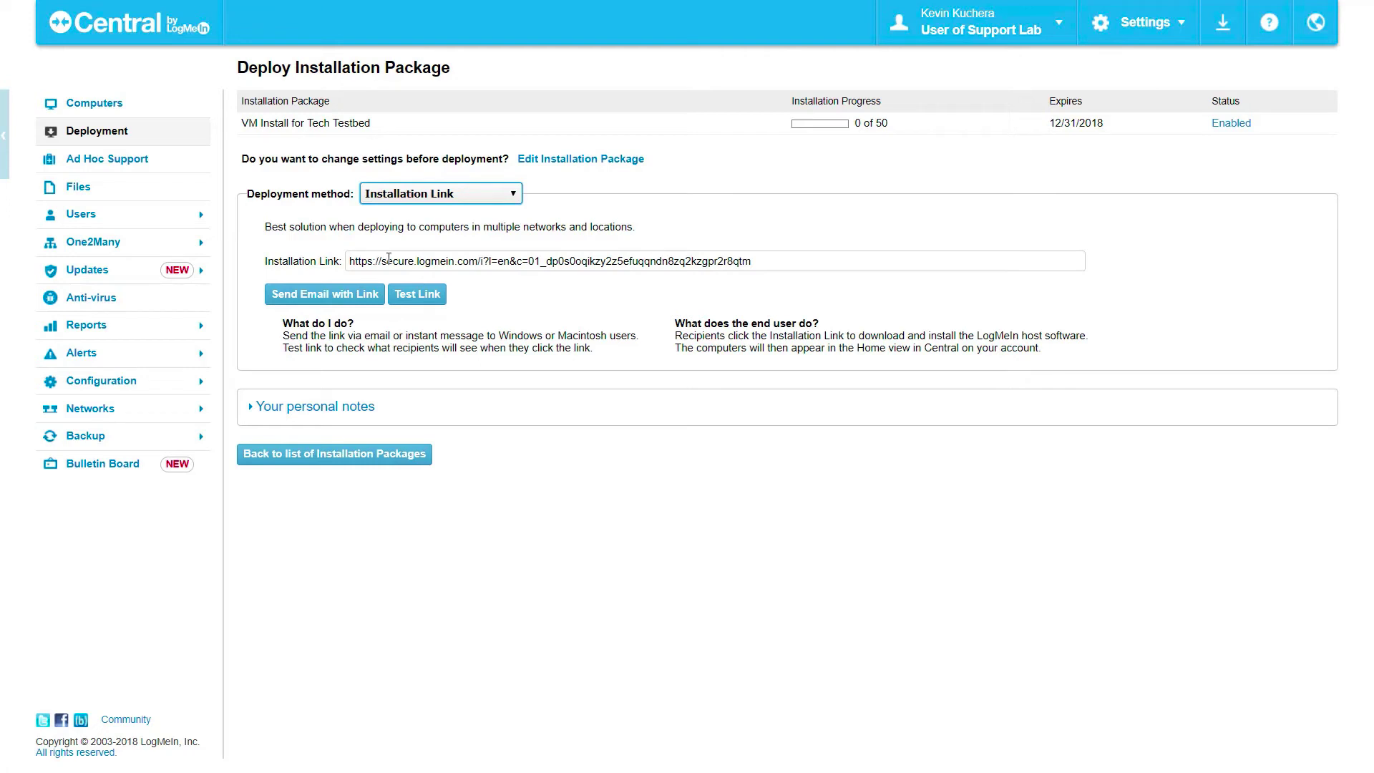
{"action": "double_click", "coordinate": [361, 261]}
{"action": "left_click_drag", "start_coordinate": [387, 261], "coordinate": [793, 260]}
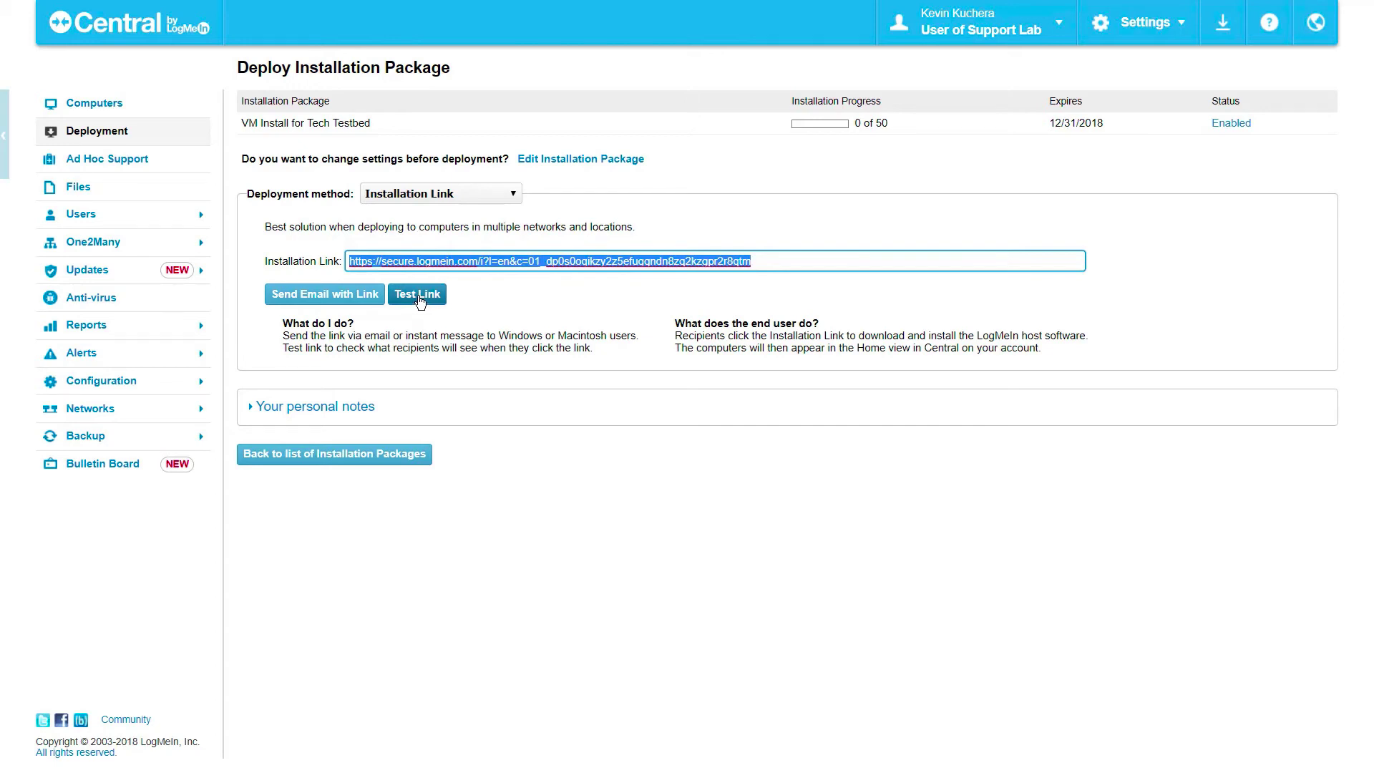
Change the deployment method to Installer File (.msi)
{"action": "left_click", "coordinate": [509, 194]}
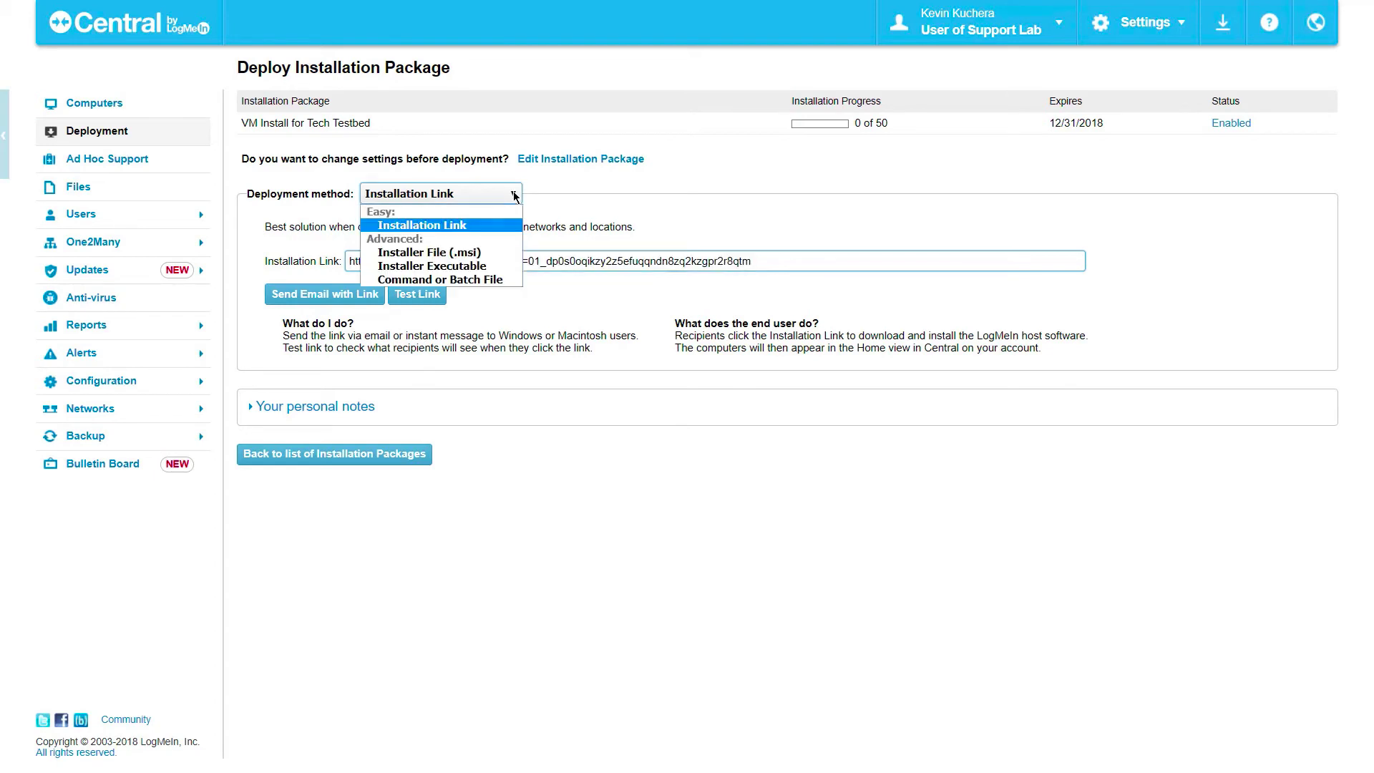
{"action": "left_click", "coordinate": [491, 254]}
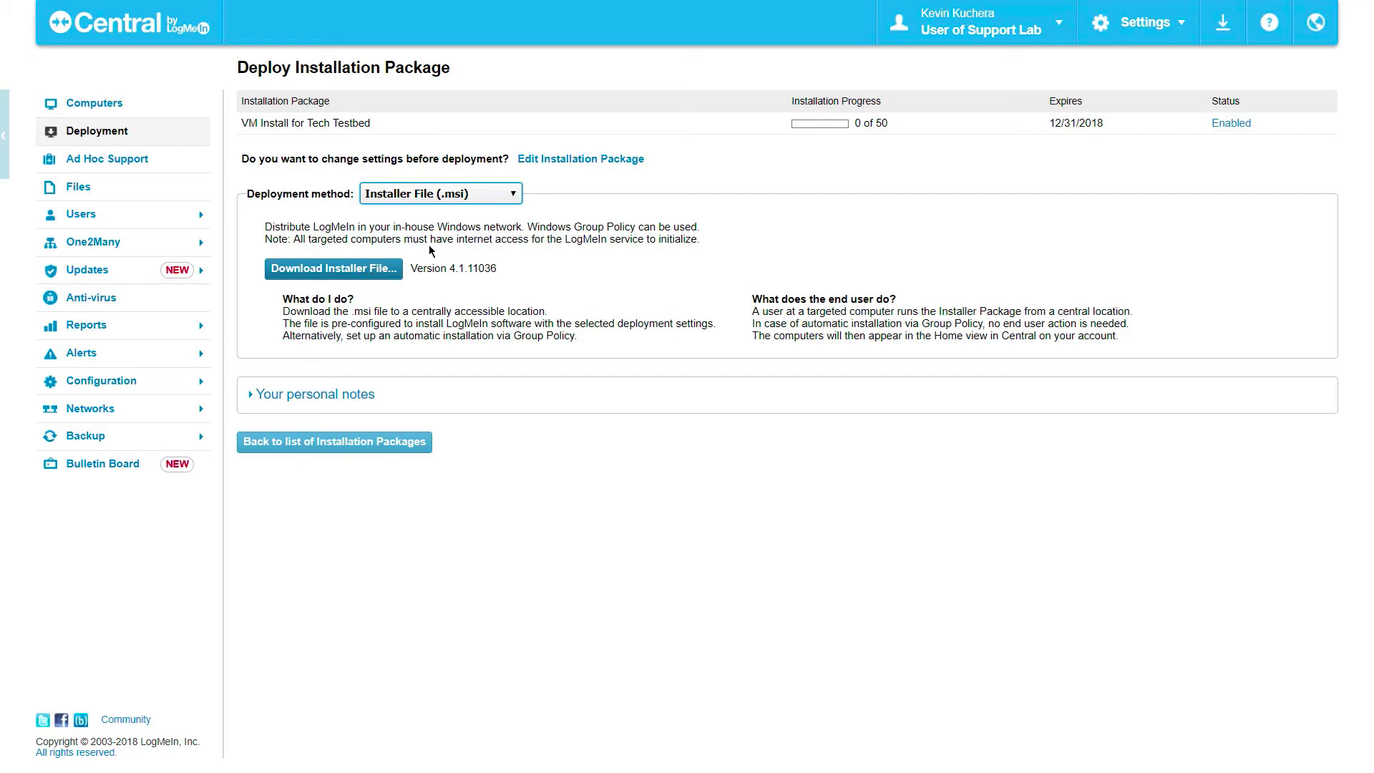
Change the deployment method to Installer Executable (.exe)
{"action": "left_click", "coordinate": [513, 195]}
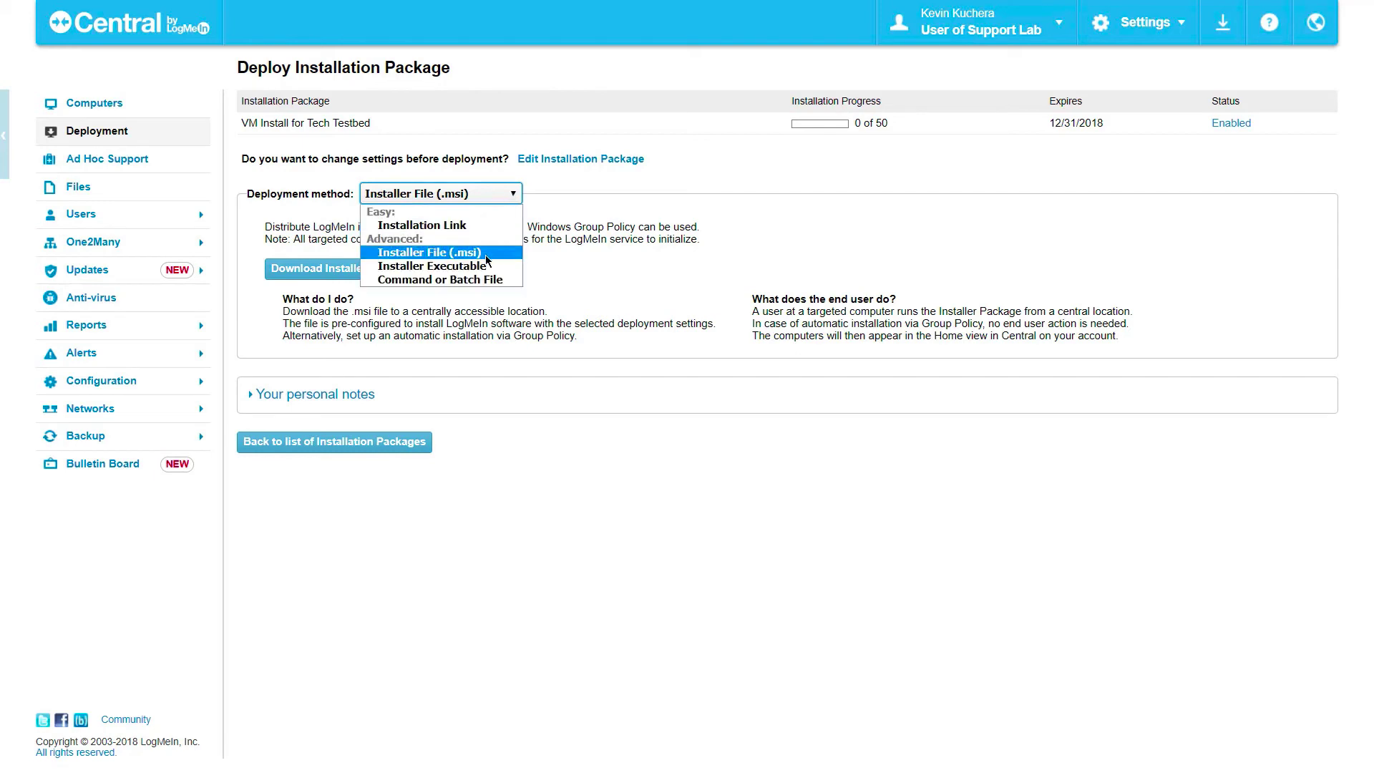
{"action": "left_click", "coordinate": [484, 268]}
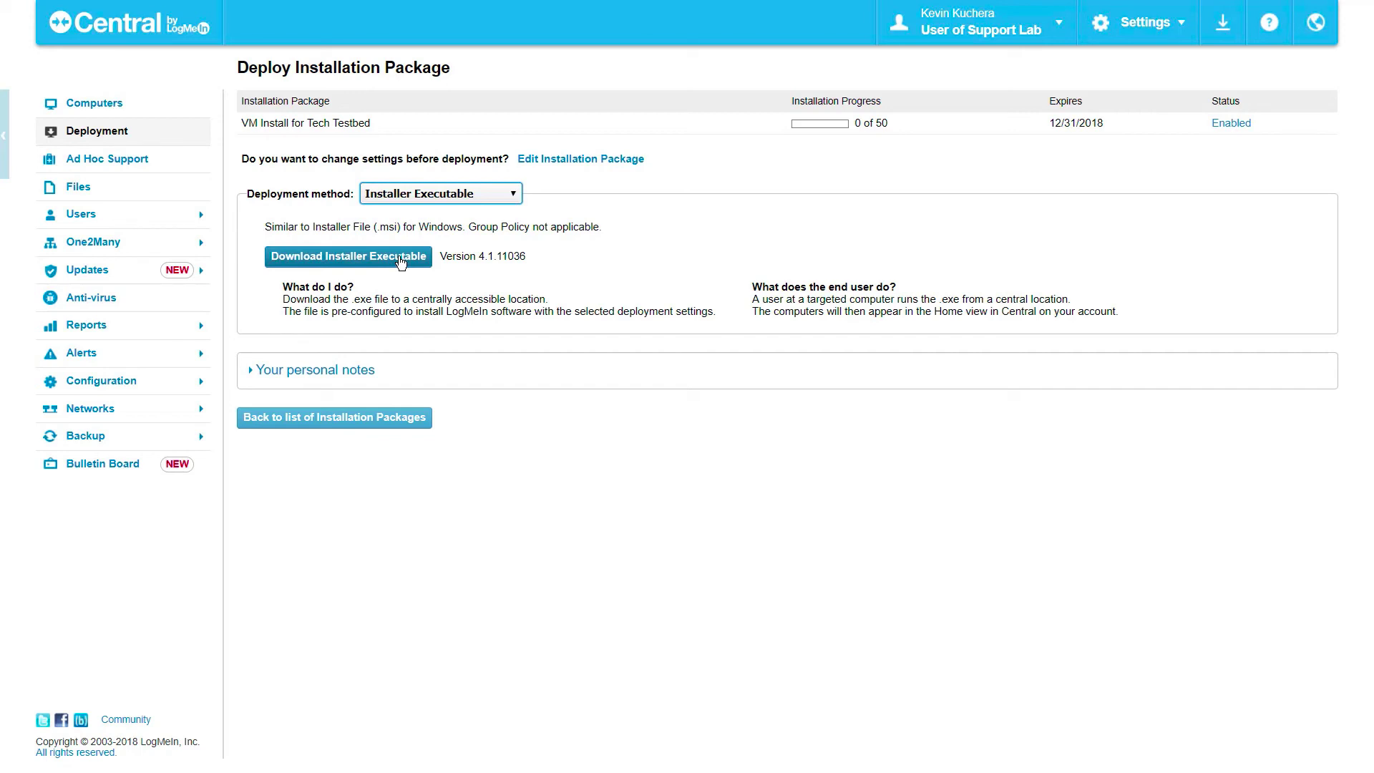
Switch to Command or Batch File deployment and enable Silent installation, adding /quiet to the command
{"action": "left_click", "coordinate": [513, 201]}
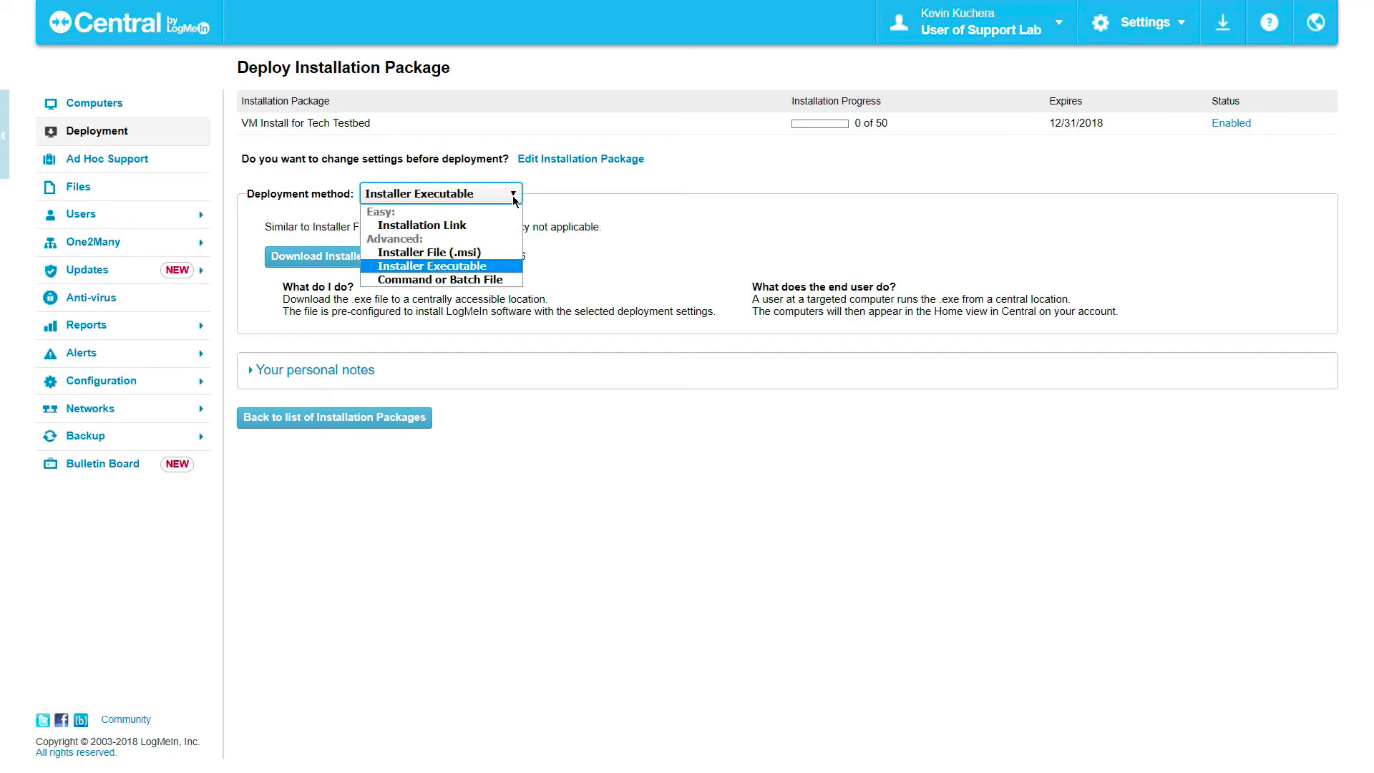
{"action": "left_click", "coordinate": [487, 280]}
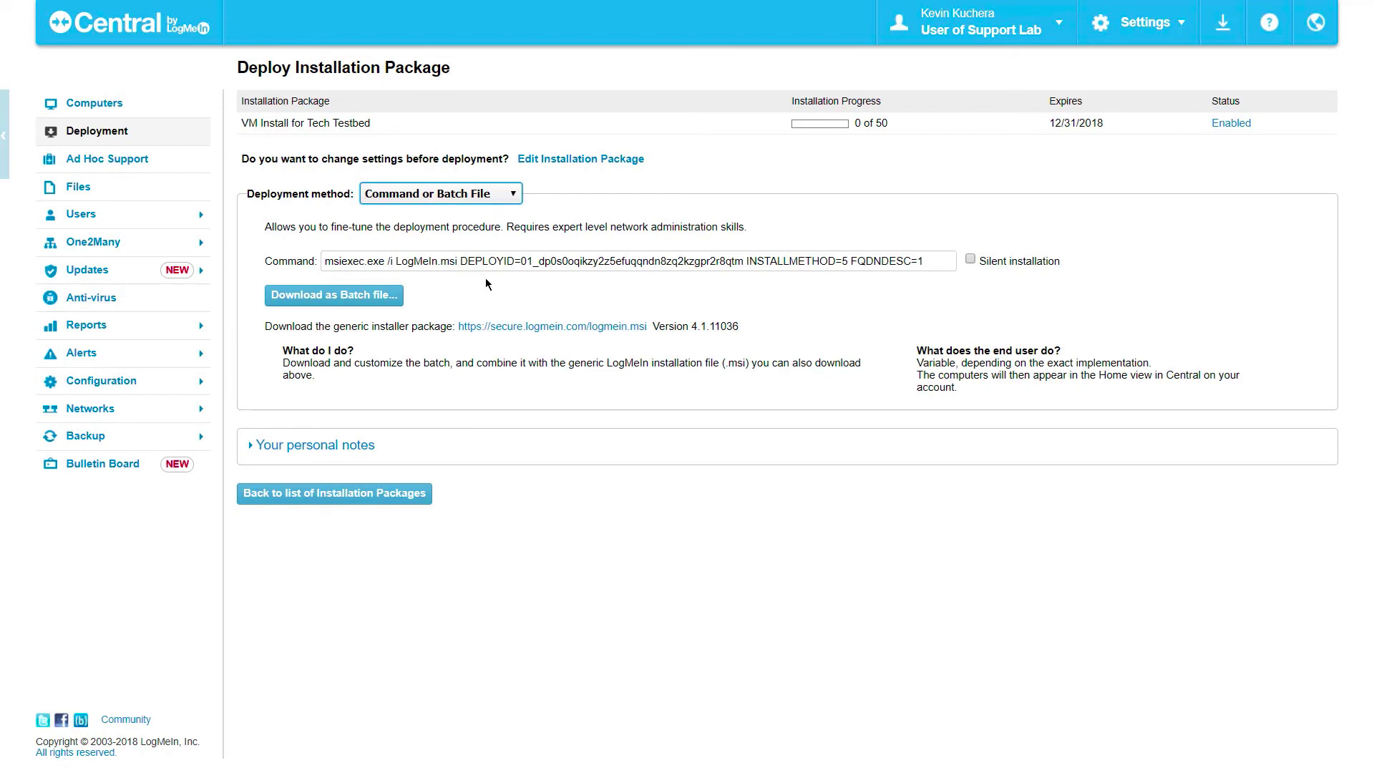
{"action": "left_click_drag", "start_coordinate": [378, 262], "coordinate": [939, 259]}
{"action": "left_click", "coordinate": [952, 260]}
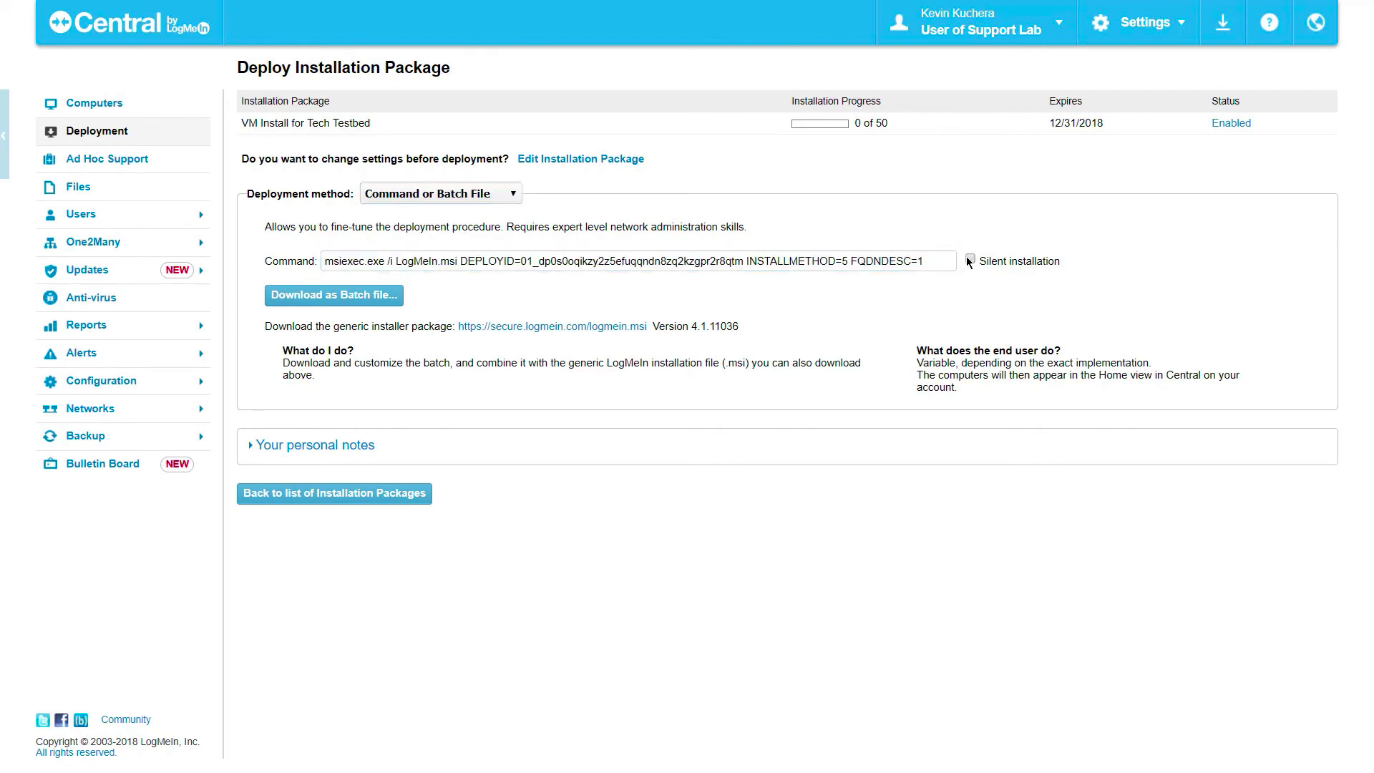
{"action": "left_click", "coordinate": [971, 261]}
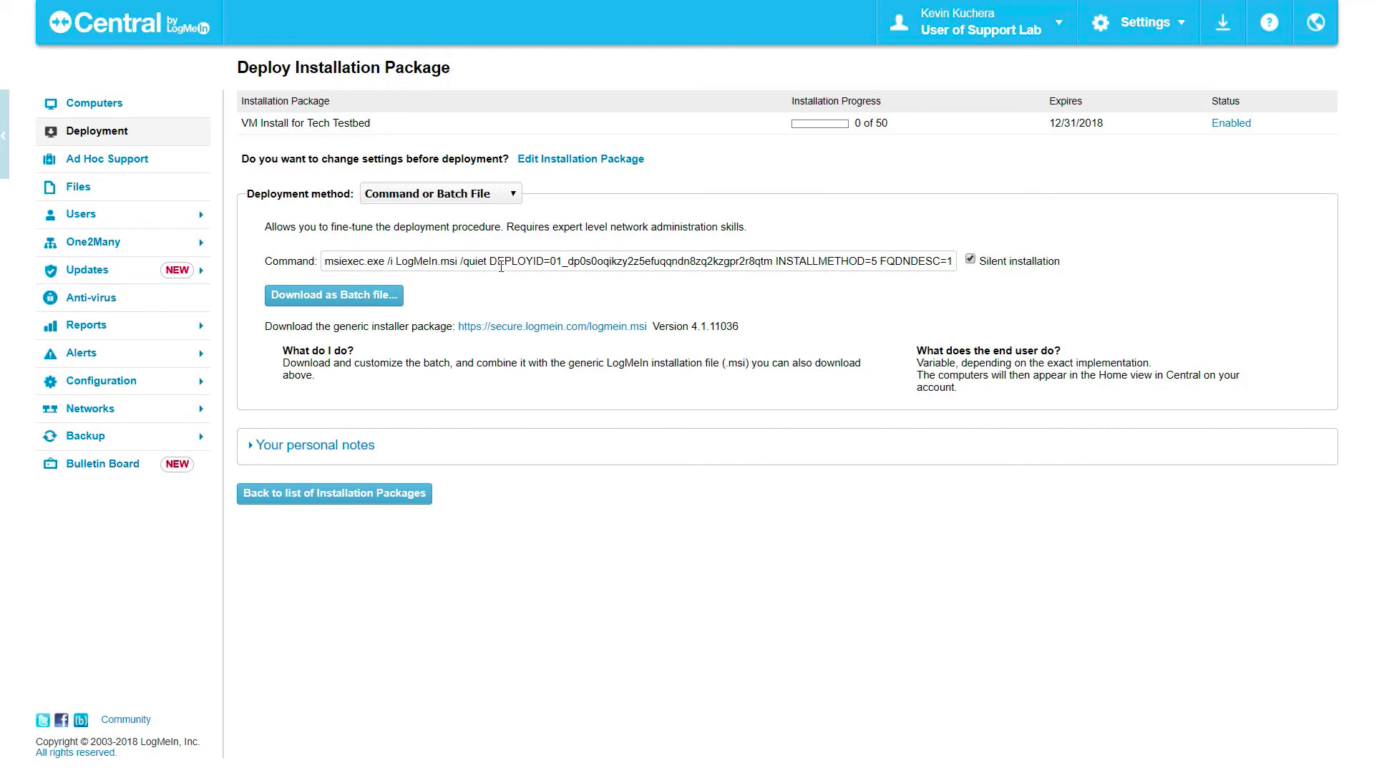
{"action": "left_click", "coordinate": [460, 262]}
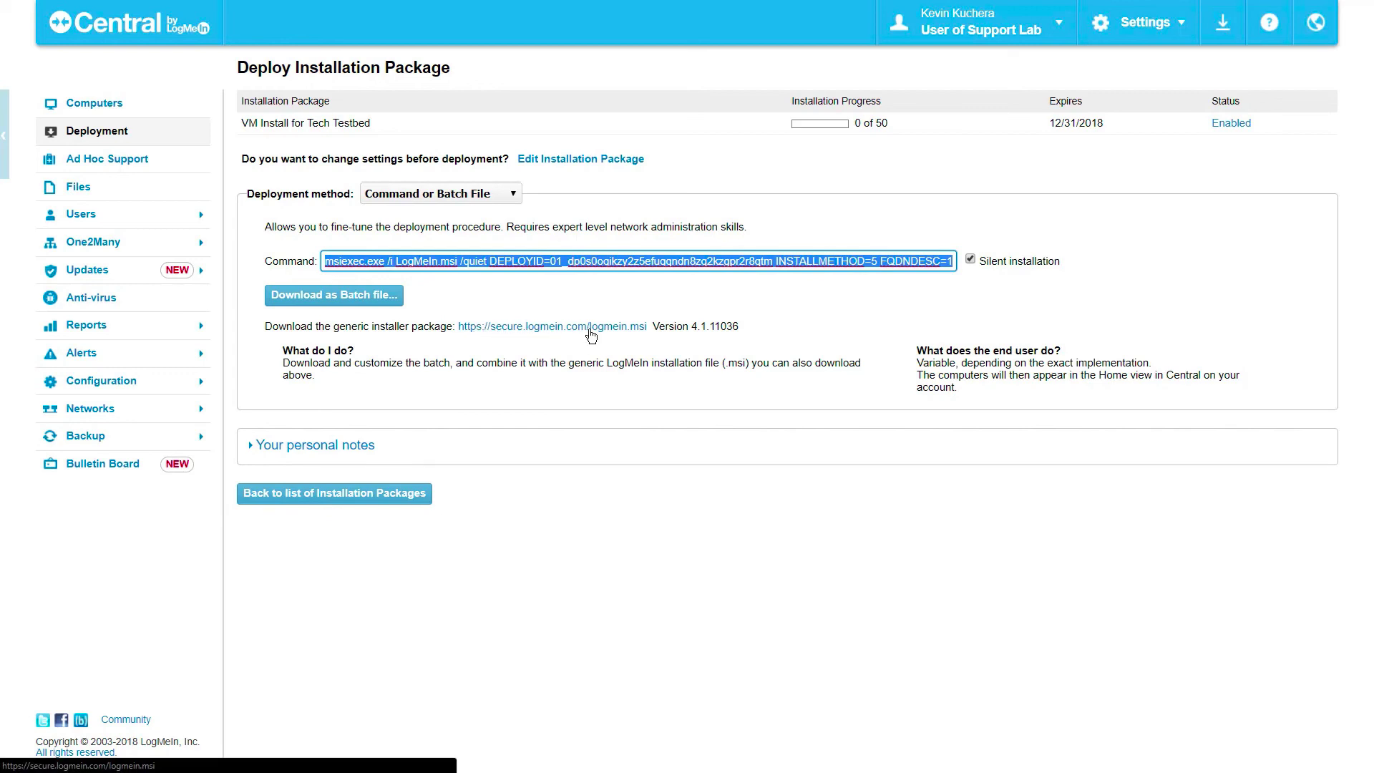
{"action": "left_click", "coordinate": [547, 293]}
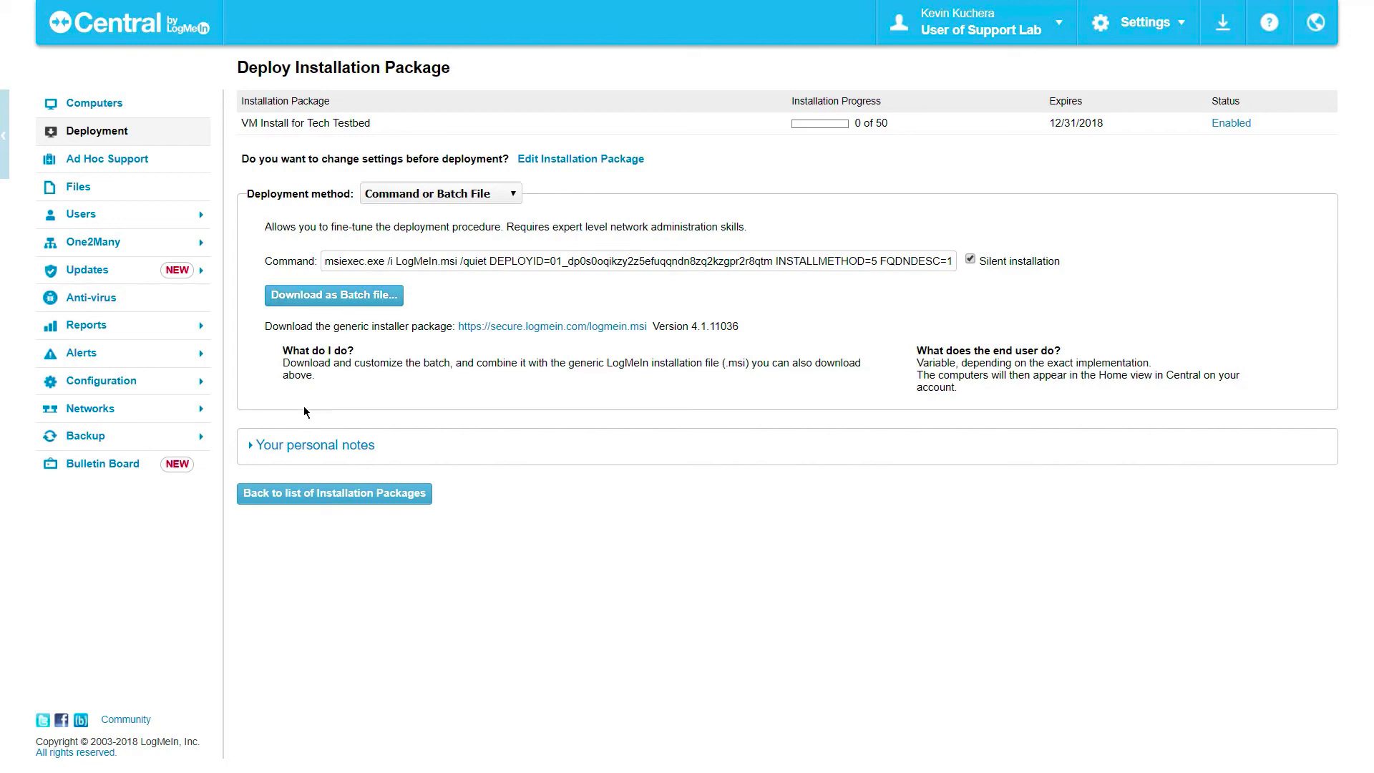
Expand the personal notes box, then go back to Deployment and scroll through all packages
{"action": "left_click", "coordinate": [288, 447]}
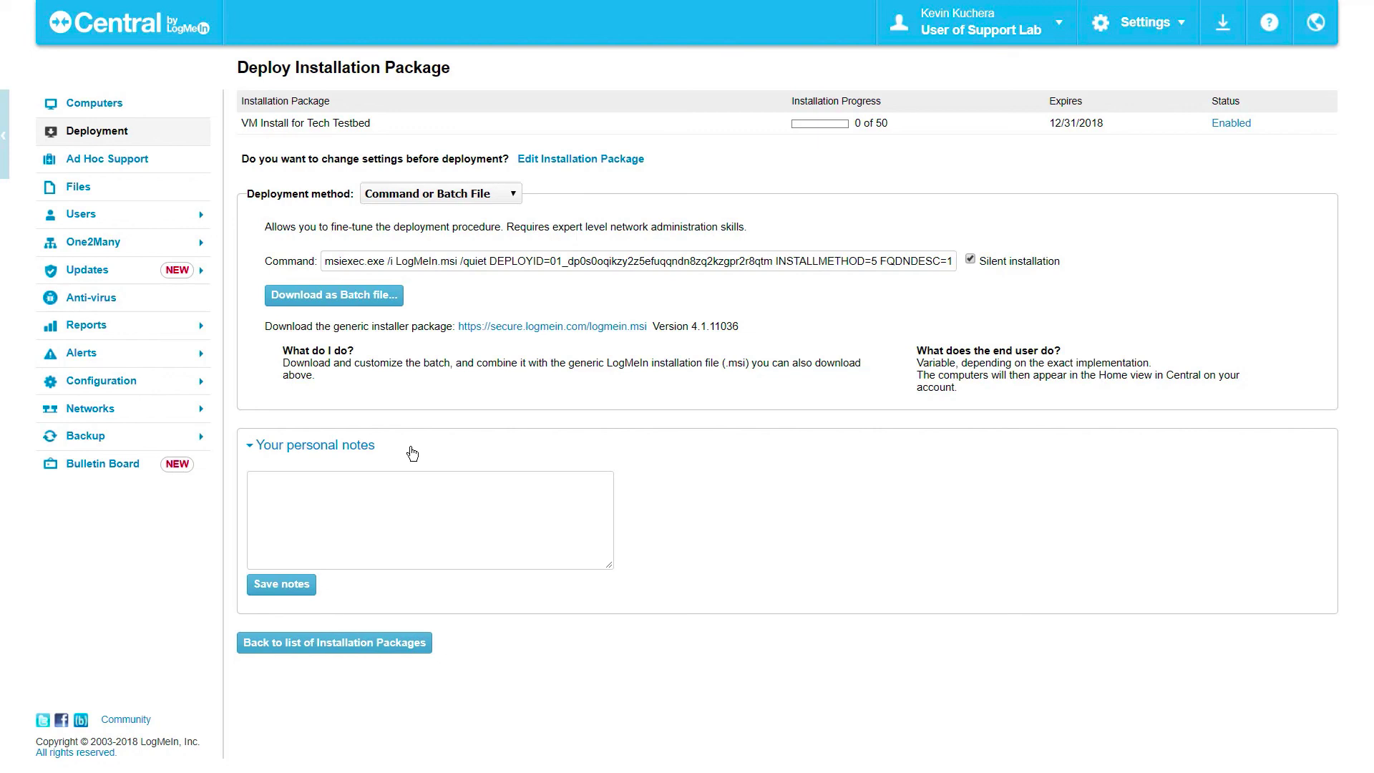
{"action": "left_click", "coordinate": [407, 497]}
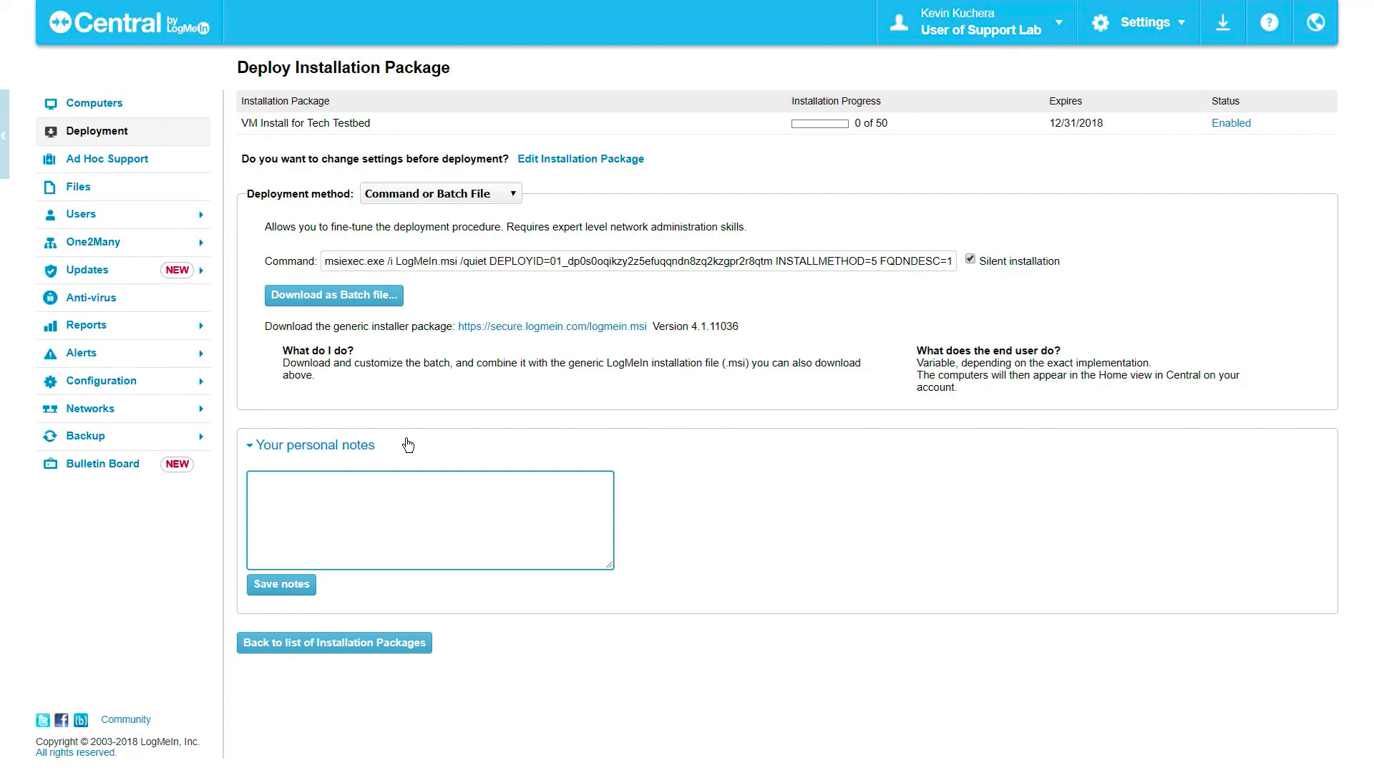
{"action": "left_click", "coordinate": [97, 139]}
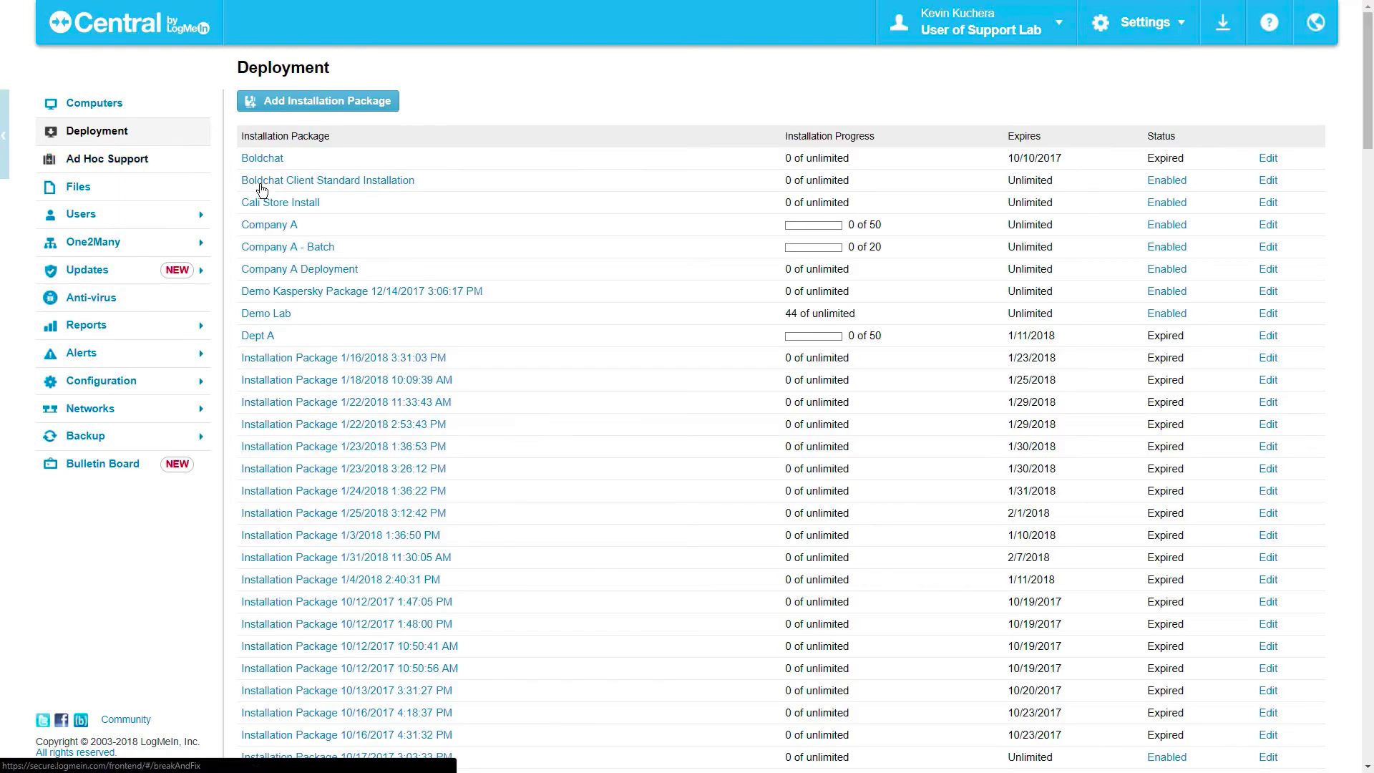
{"action": "scroll", "coordinate": [420, 224], "scroll_direction": "down", "scroll_amount": 1}
{"action": "scroll", "coordinate": [422, 245], "scroll_direction": "down", "scroll_amount": 2}
{"action": "scroll", "coordinate": [423, 248], "scroll_direction": "down", "scroll_amount": 2}
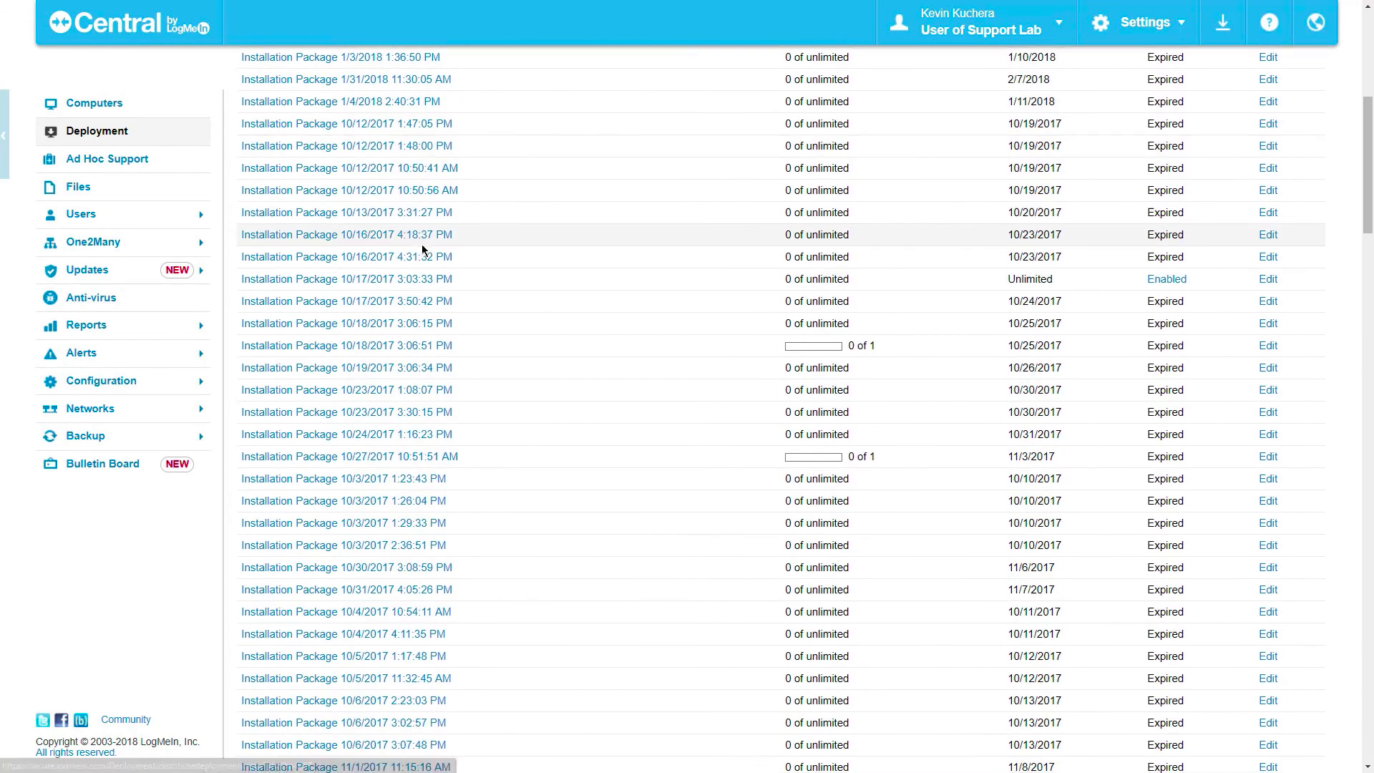
{"action": "scroll", "coordinate": [422, 247], "scroll_direction": "down", "scroll_amount": 2}
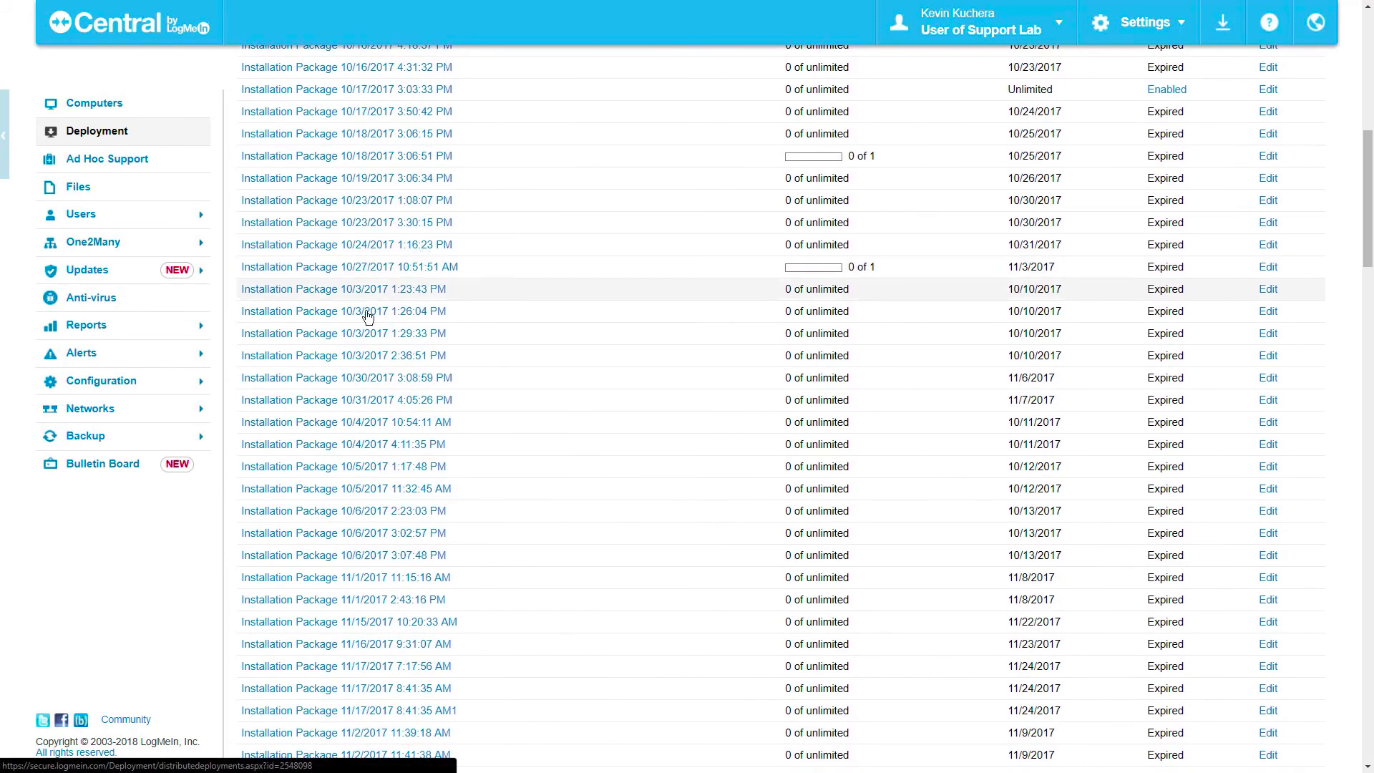